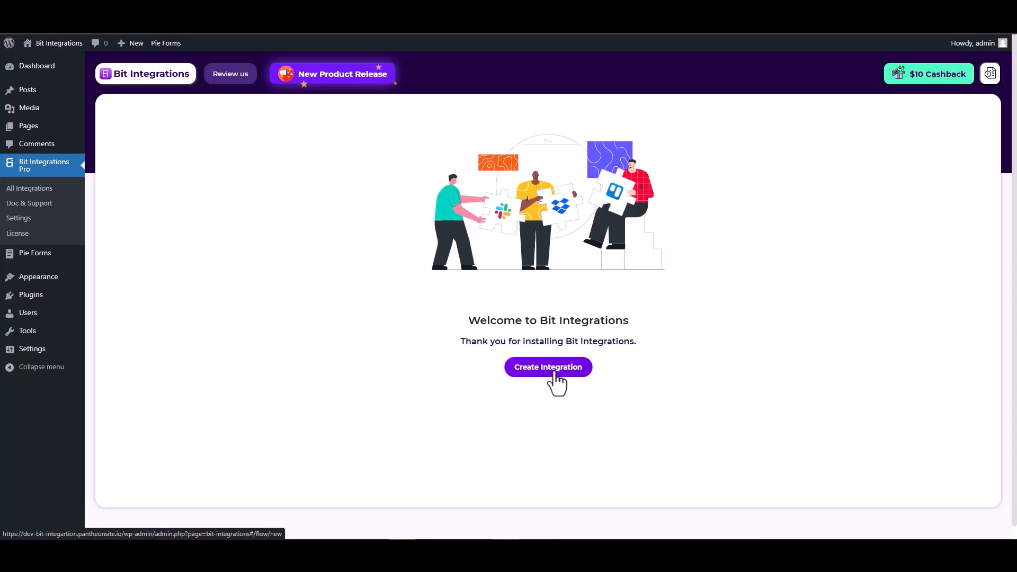
Start a new integration and choose Pie Forms as the trigger.
{"action": "left_click", "coordinate": [554, 373]}
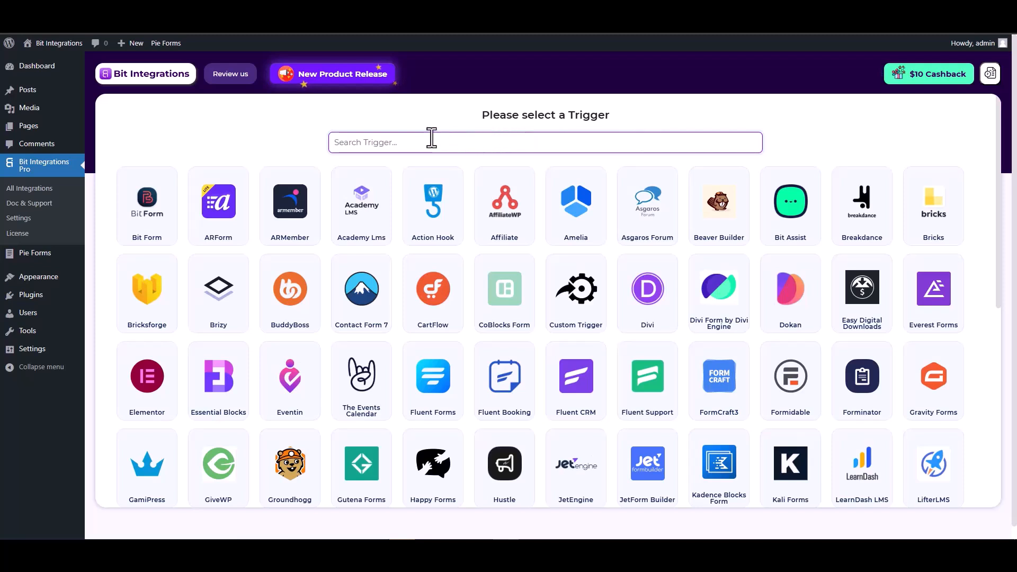
{"action": "type", "text": "pie"}
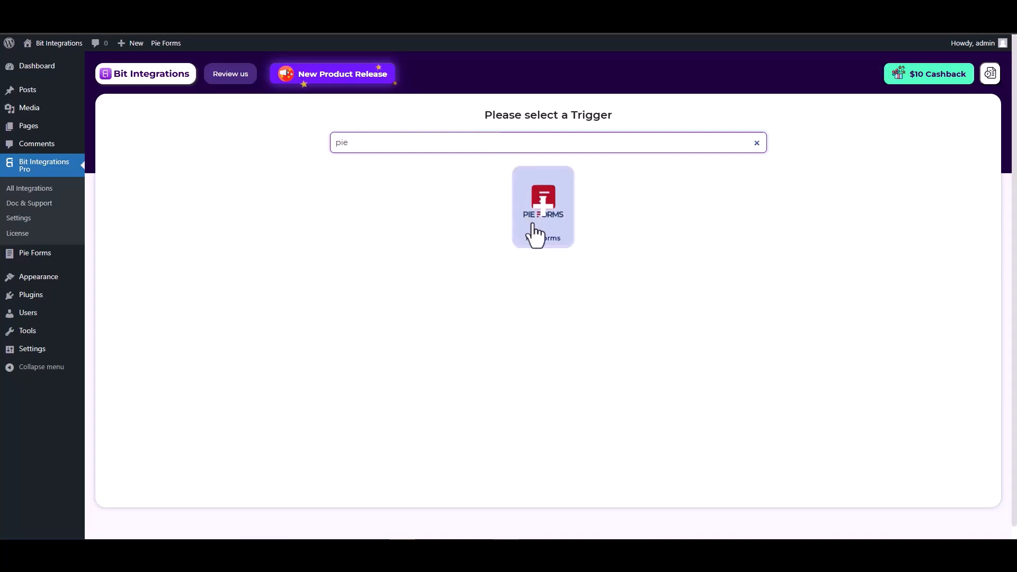
{"action": "left_click", "coordinate": [539, 233]}
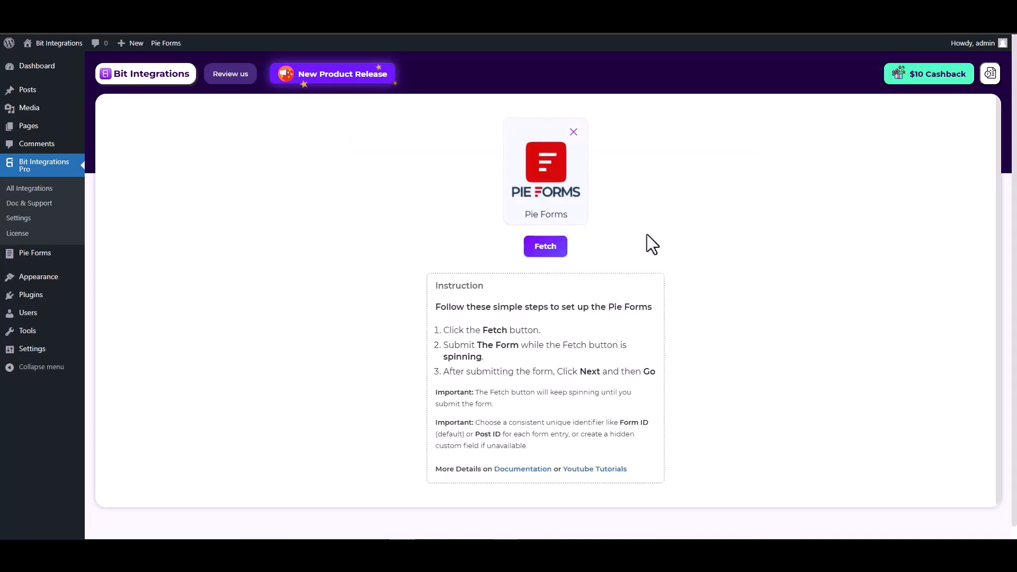
Fetch trigger data by submitting the Pie Forms form with First Name test, Last Name test-1, an email and a number.
{"action": "left_click", "coordinate": [545, 248]}
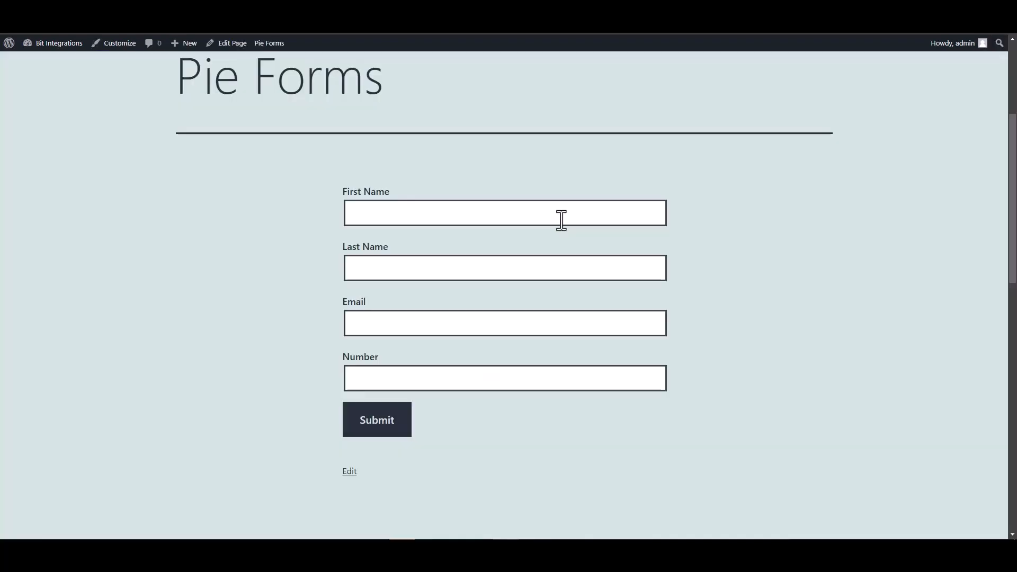
{"action": "left_click", "coordinate": [560, 214]}
{"action": "type", "text": "test"}
{"action": "left_click", "coordinate": [625, 269]}
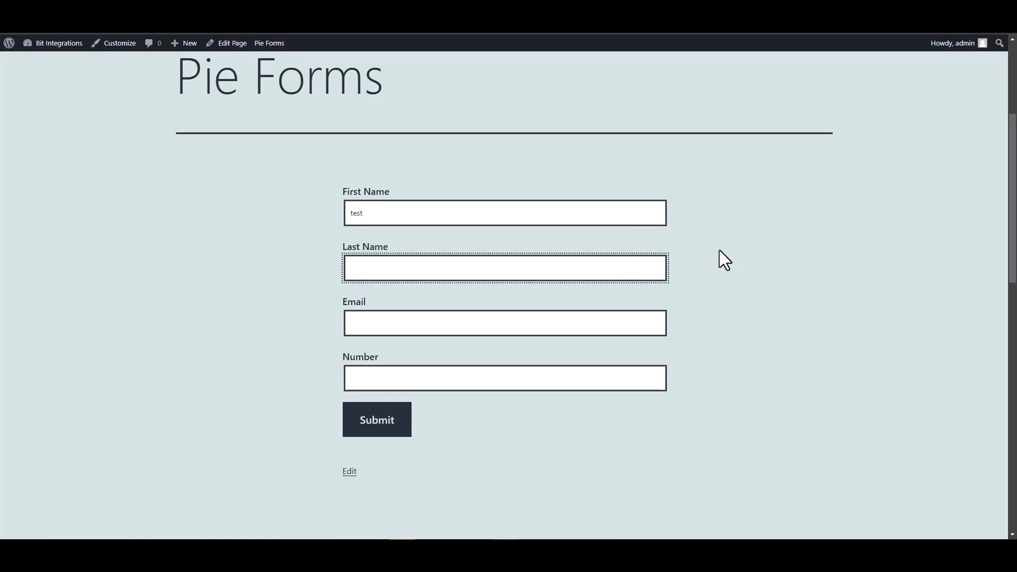
{"action": "type", "text": "test-1"}
{"action": "left_click", "coordinate": [592, 320]}
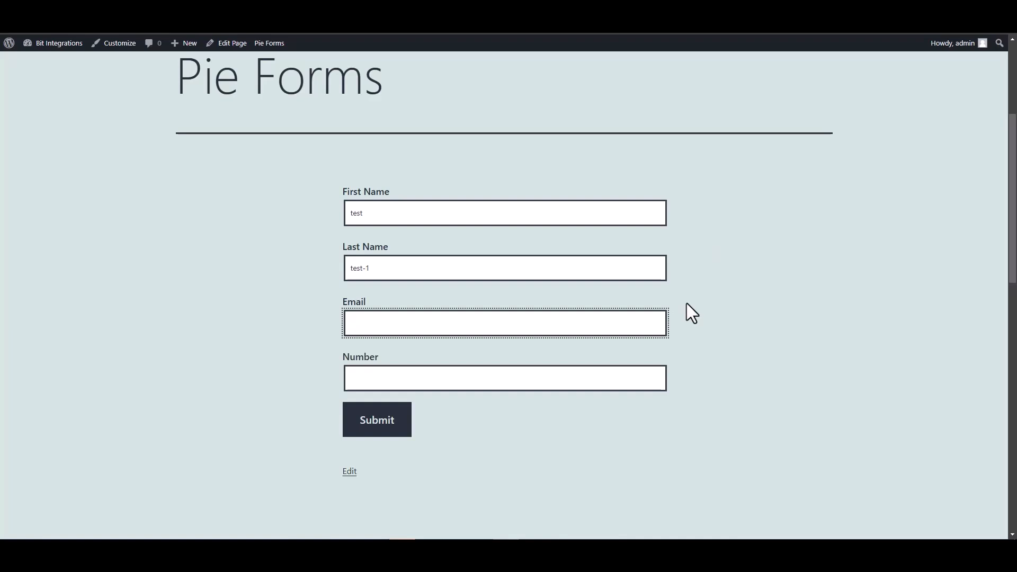
{"action": "type", "text": "test@gmail.com"}
{"action": "left_click", "coordinate": [631, 383]}
{"action": "type", "text": "1234567"}
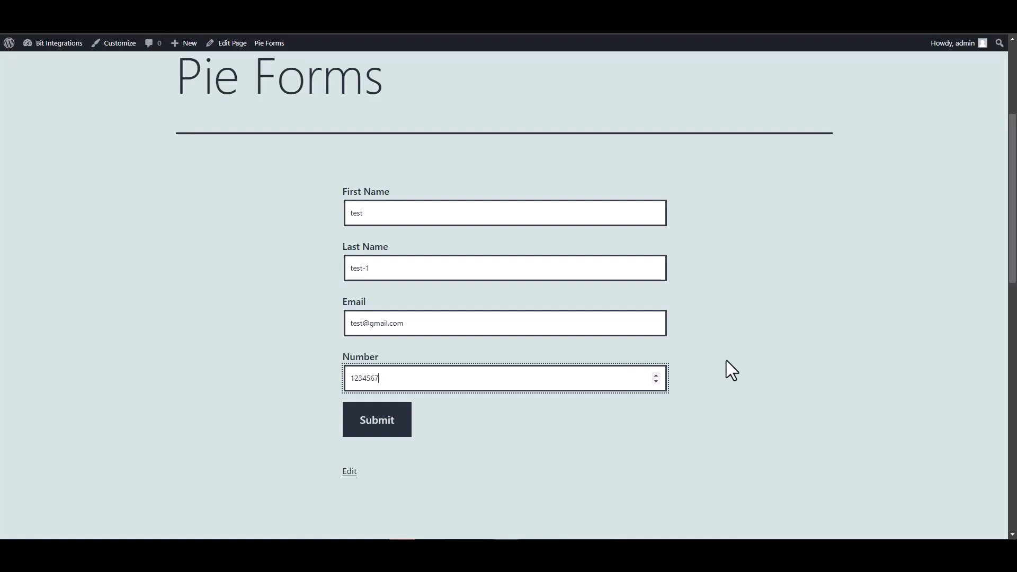
{"action": "left_click", "coordinate": [377, 428]}
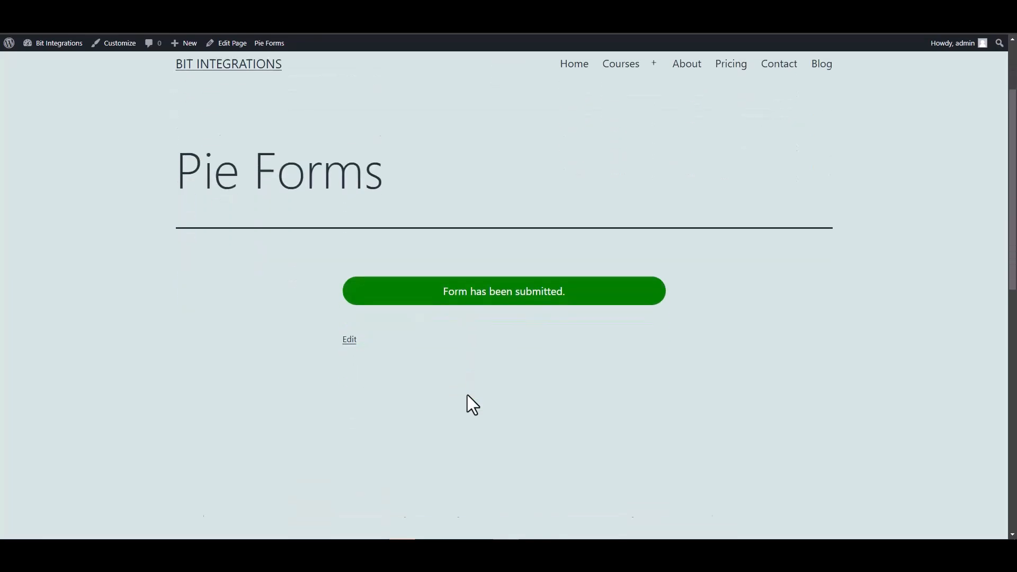
Review the fetched Pie Forms fields and their types.
{"action": "scroll", "coordinate": [467, 395], "scroll_direction": "up", "scroll_amount": 1}
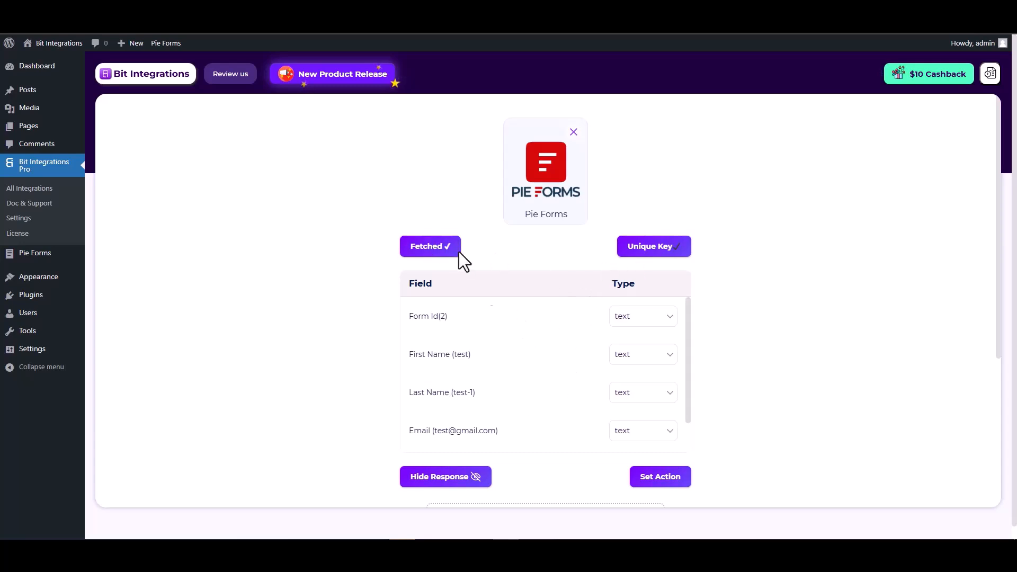
{"action": "scroll", "coordinate": [465, 328], "scroll_direction": "down", "scroll_amount": 1}
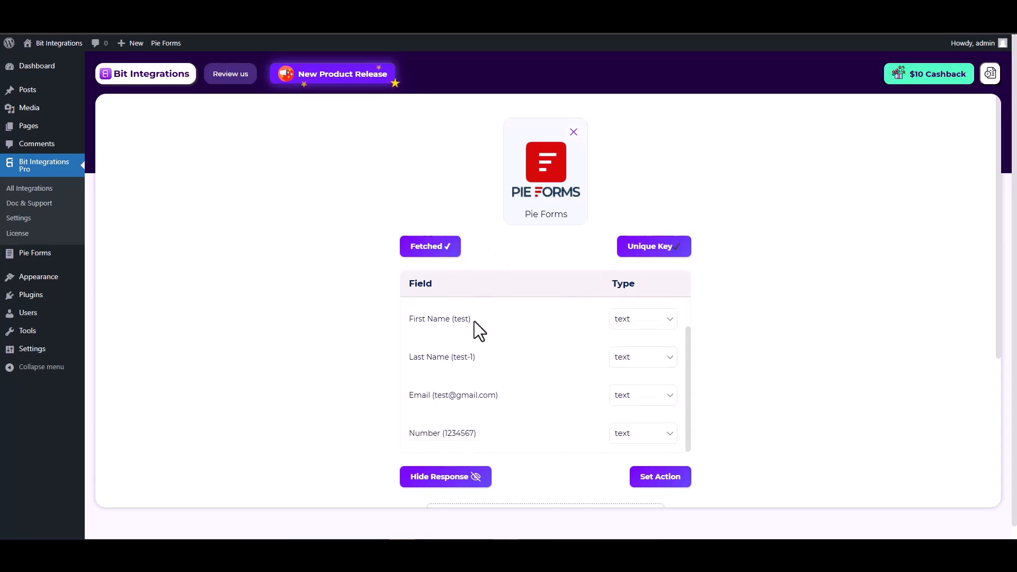
{"action": "left_click_drag", "start_coordinate": [474, 321], "coordinate": [413, 319]}
{"action": "left_click_drag", "start_coordinate": [475, 358], "coordinate": [408, 357]}
{"action": "left_click_drag", "start_coordinate": [501, 395], "coordinate": [411, 395]}
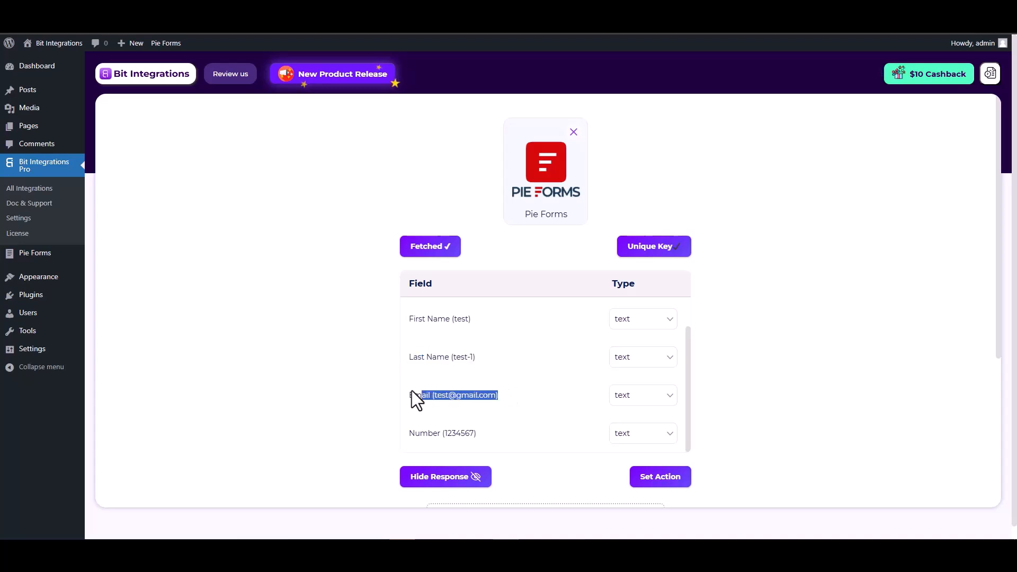
{"action": "scroll", "coordinate": [501, 396], "scroll_direction": "down", "scroll_amount": 1}
{"action": "scroll", "coordinate": [501, 396], "scroll_direction": "down", "scroll_amount": 1}
{"action": "left_click_drag", "start_coordinate": [479, 379], "coordinate": [411, 379]}
{"action": "left_click", "coordinate": [755, 382]}
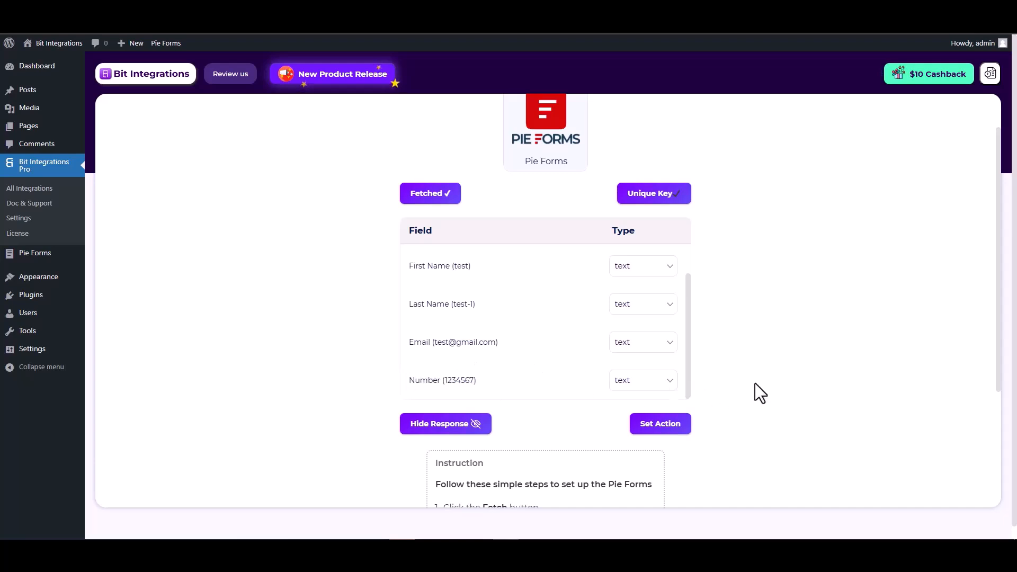
Set the action and choose ConstantContact from the actions filtered by con.
{"action": "left_click", "coordinate": [663, 431]}
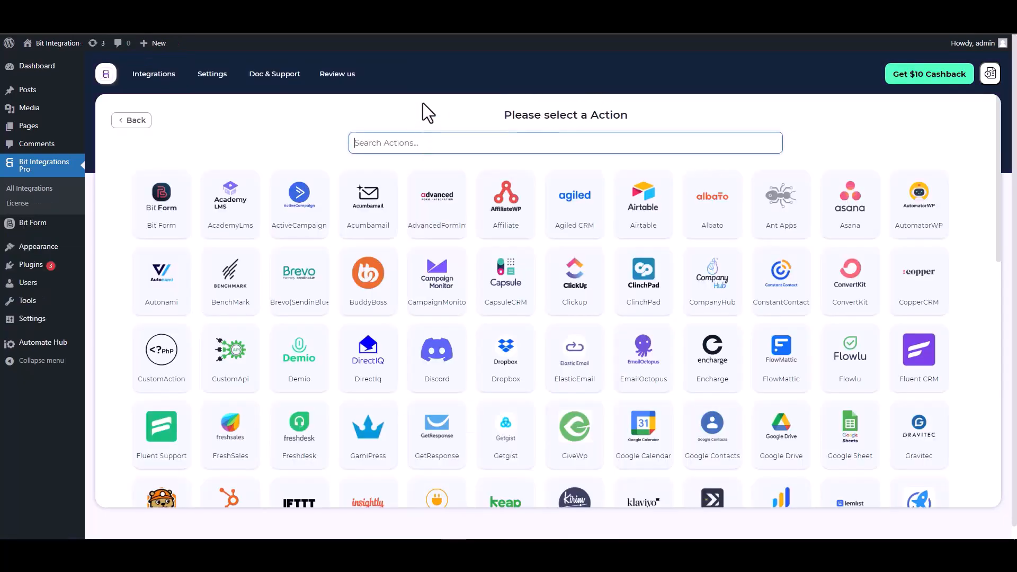
{"action": "type", "text": "con"}
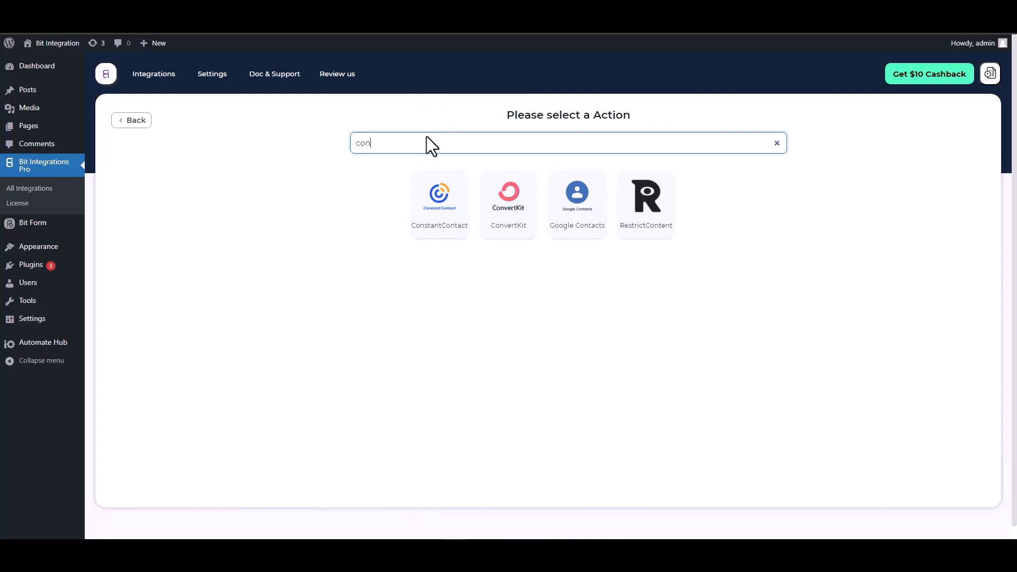
{"action": "left_click", "coordinate": [428, 217]}
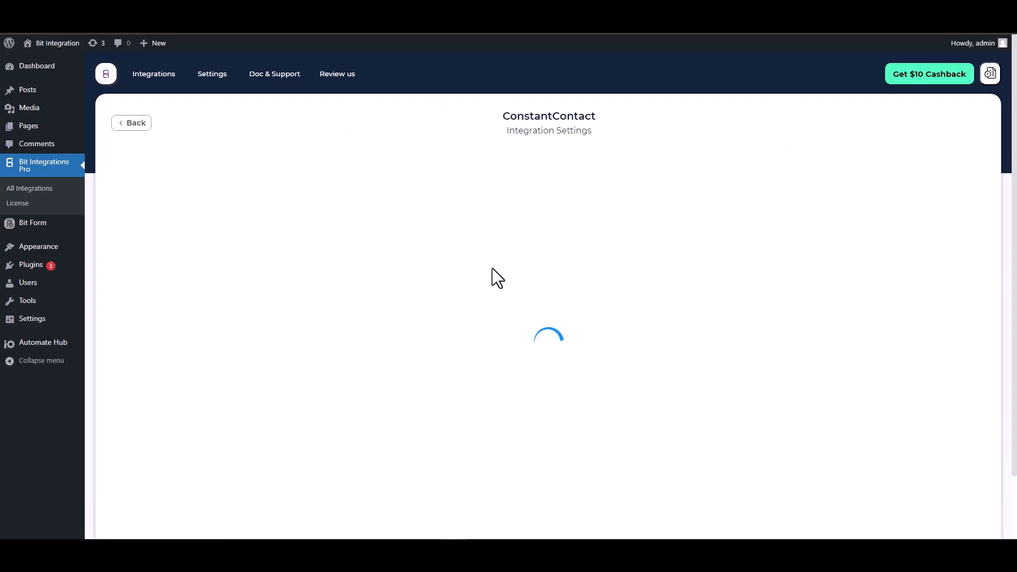
Open the Constant Contact application portal and create a new application named Bit Integrations with Long Lived Refresh Tokens.
{"action": "scroll", "coordinate": [491, 253], "scroll_direction": "down", "scroll_amount": 2}
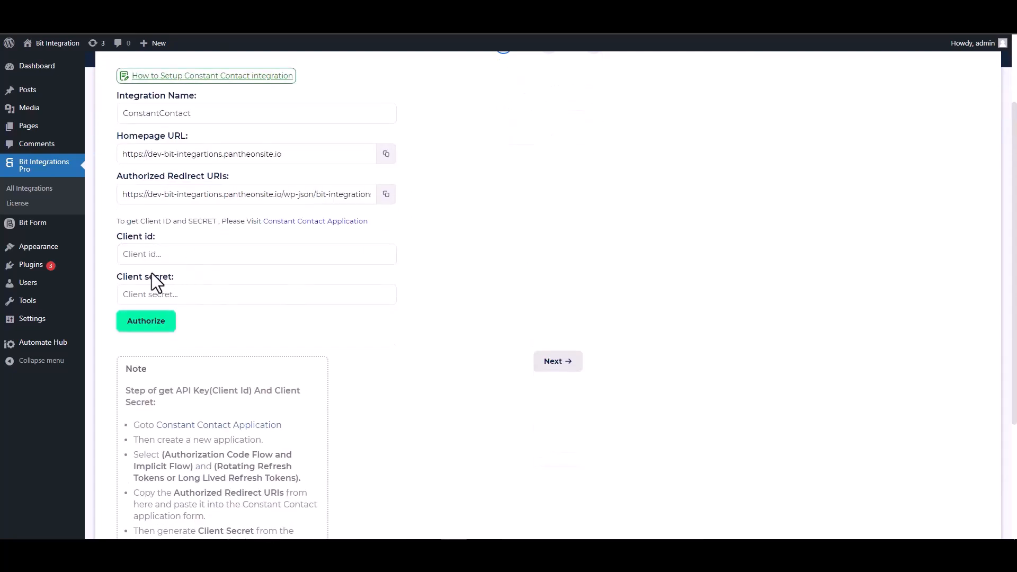
{"action": "left_click", "coordinate": [308, 222]}
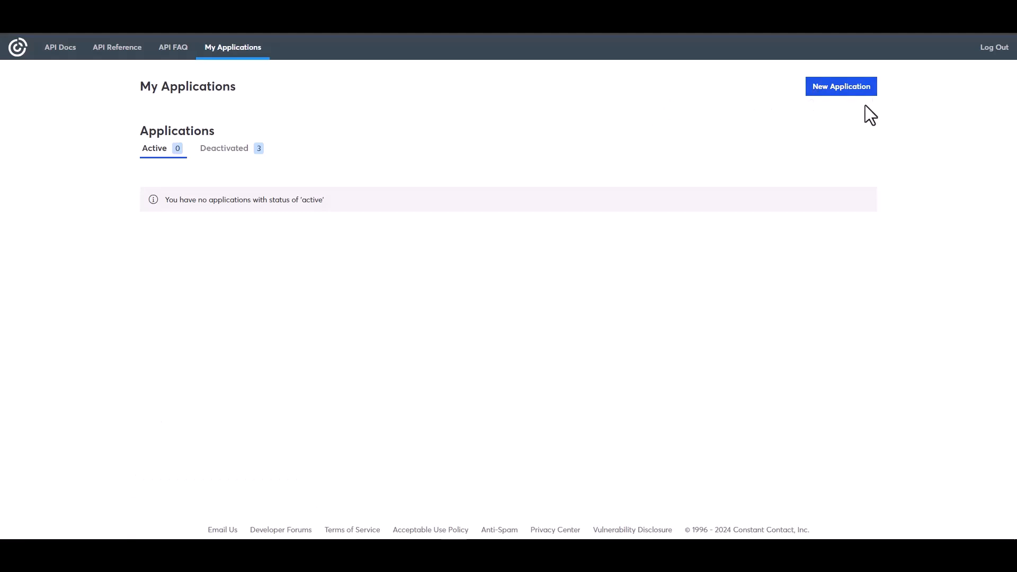
{"action": "left_click", "coordinate": [827, 91]}
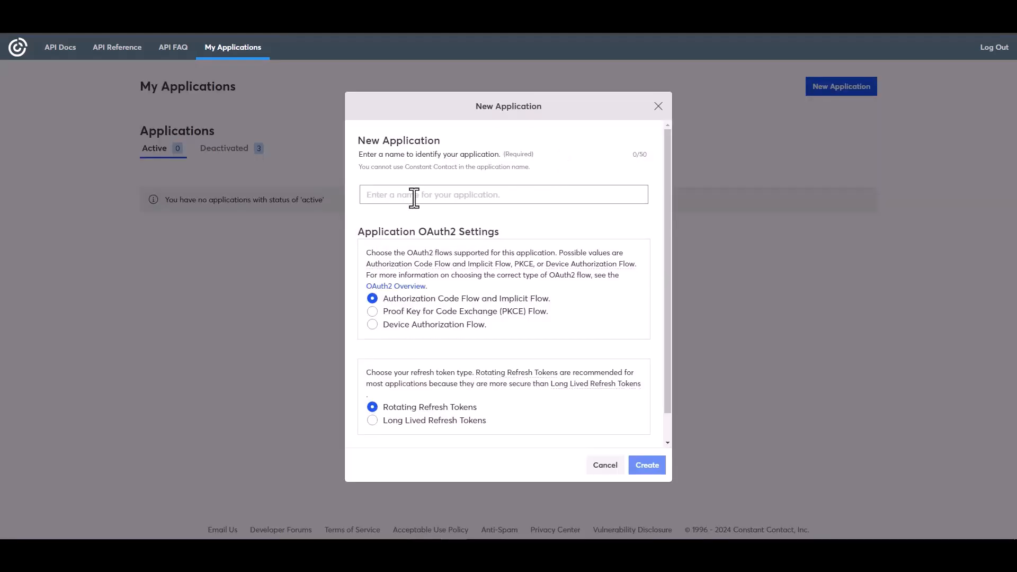
{"action": "left_click", "coordinate": [400, 194]}
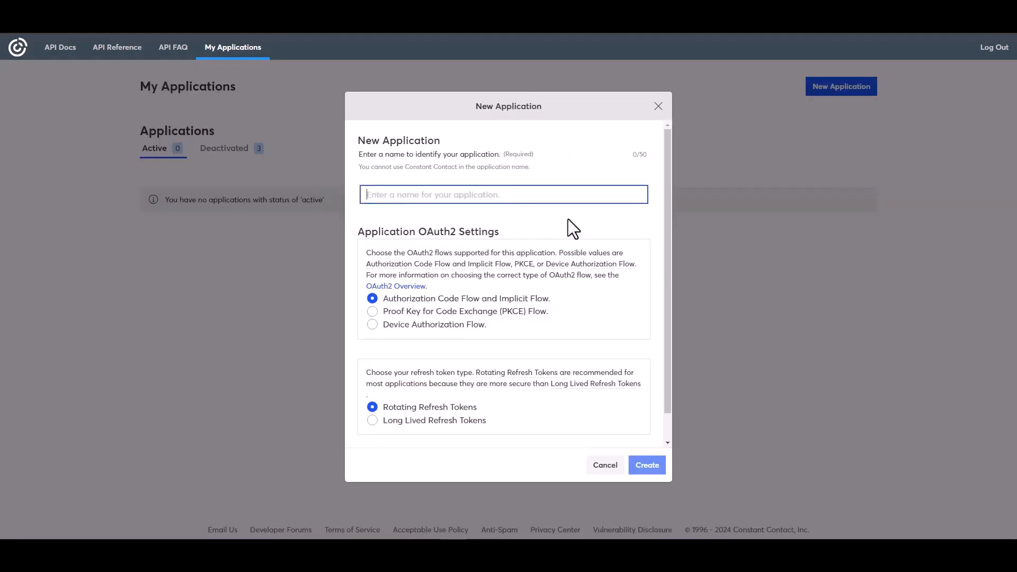
{"action": "type", "text": "Bit I"}
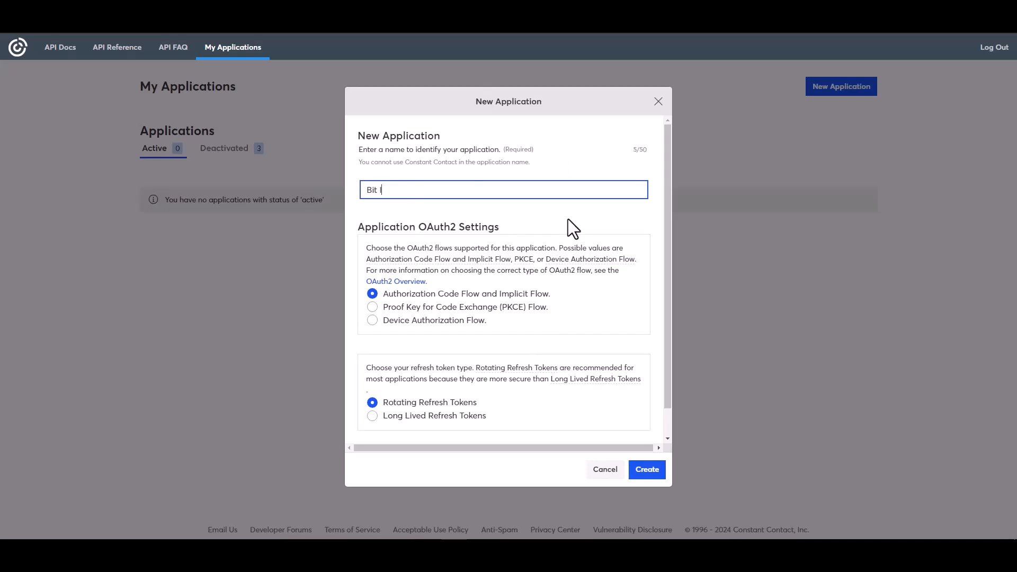
{"action": "type", "text": "ntegrations"}
{"action": "left_click", "coordinate": [382, 418]}
{"action": "left_click", "coordinate": [647, 470]}
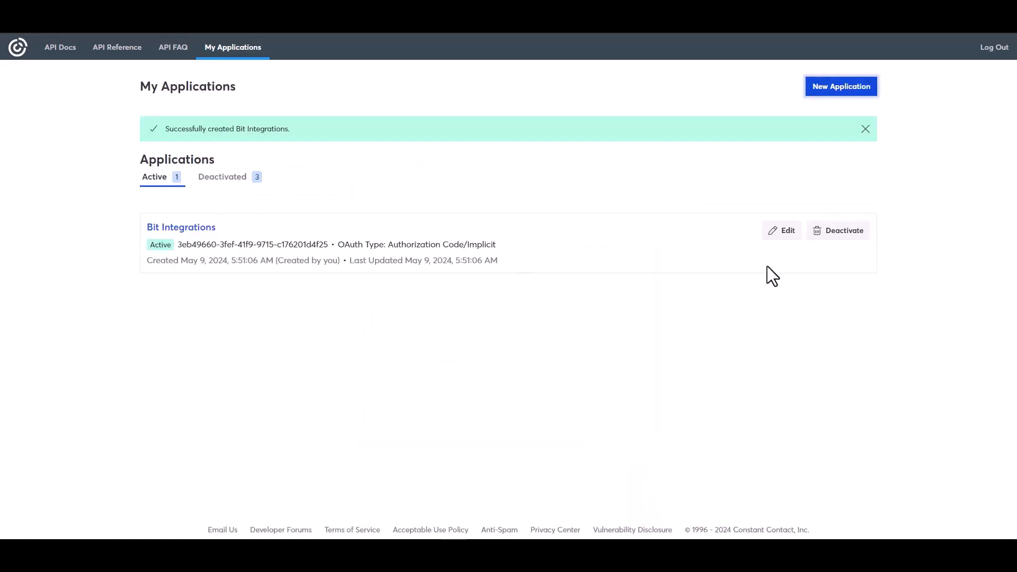
Edit the Bit Integrations app and replace its redirect URI with the copied Authorized Redirect URI.
{"action": "left_click", "coordinate": [783, 232]}
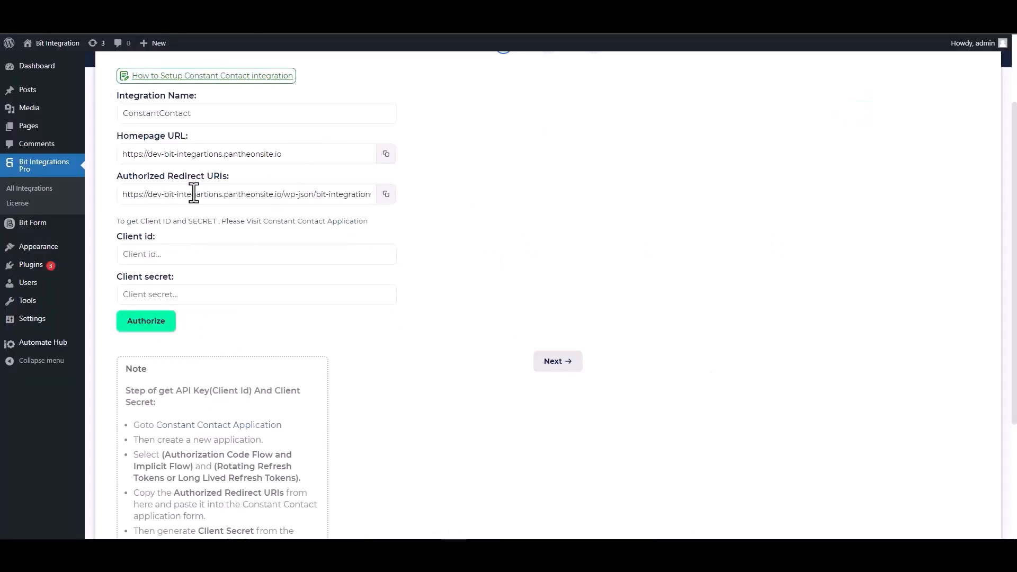
{"action": "left_click", "coordinate": [392, 200]}
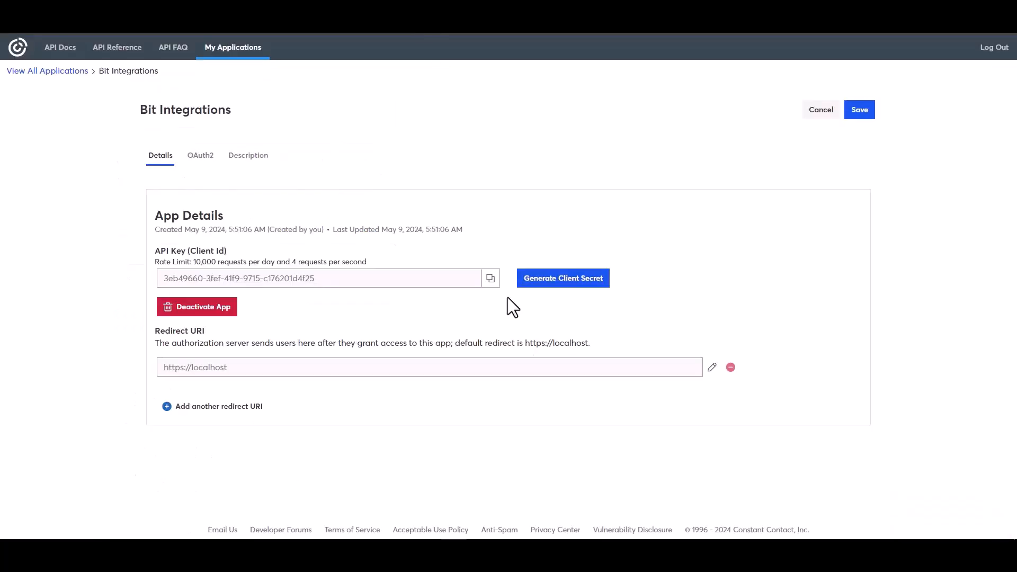
{"action": "left_click", "coordinate": [712, 367]}
{"action": "double_click", "coordinate": [430, 290]}
{"action": "triple_click", "coordinate": [430, 290]}
{"action": "key", "text": "ctrl+v"}
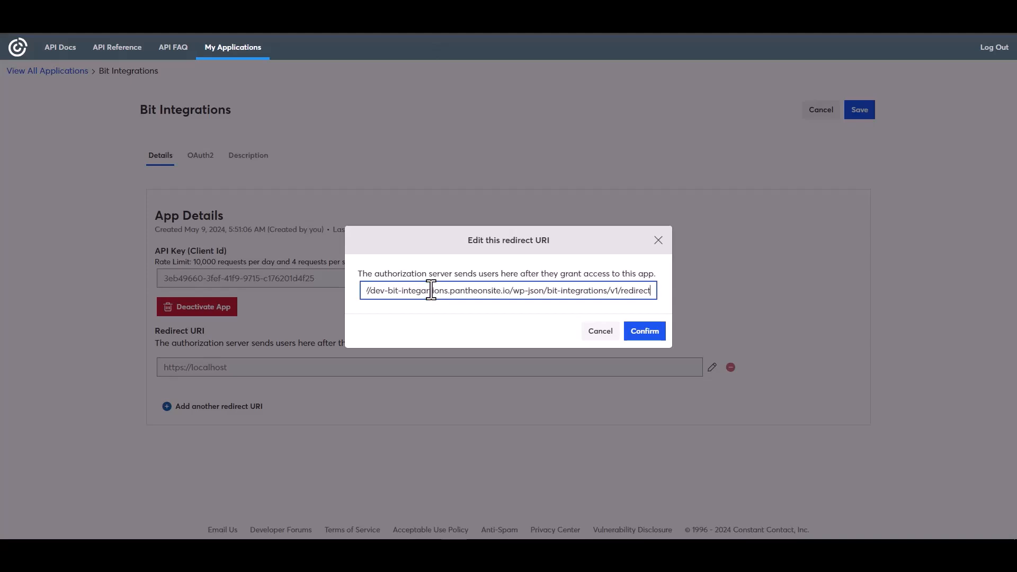
{"action": "left_click", "coordinate": [645, 331]}
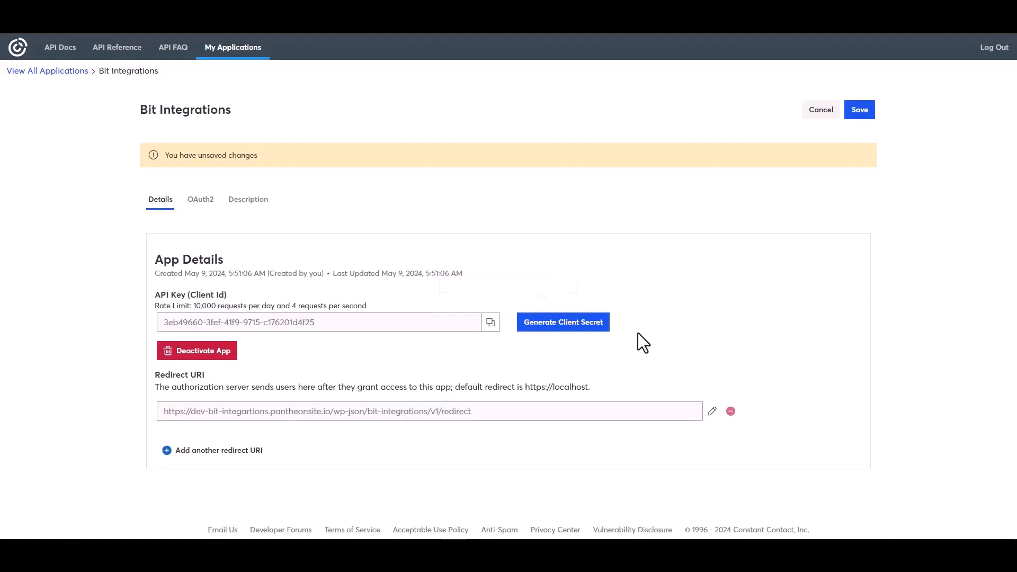
Copy the app's API key (Client Id) and paste it into the Client id field.
{"action": "left_click", "coordinate": [490, 322]}
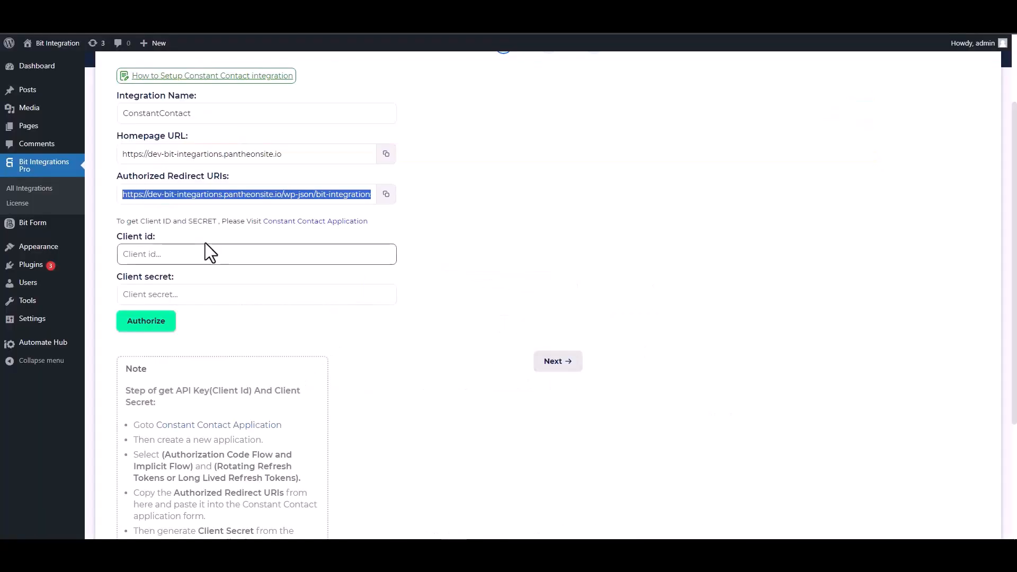
{"action": "left_click", "coordinate": [183, 256]}
{"action": "key", "text": "ctrl+v"}
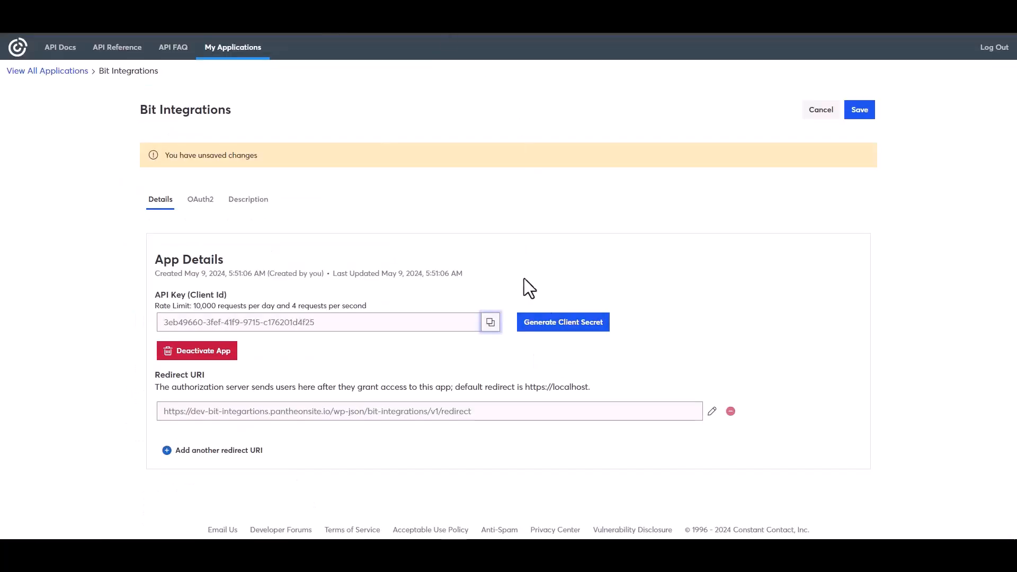
Generate and copy a new client secret for the app, and save the application.
{"action": "left_click", "coordinate": [548, 325]}
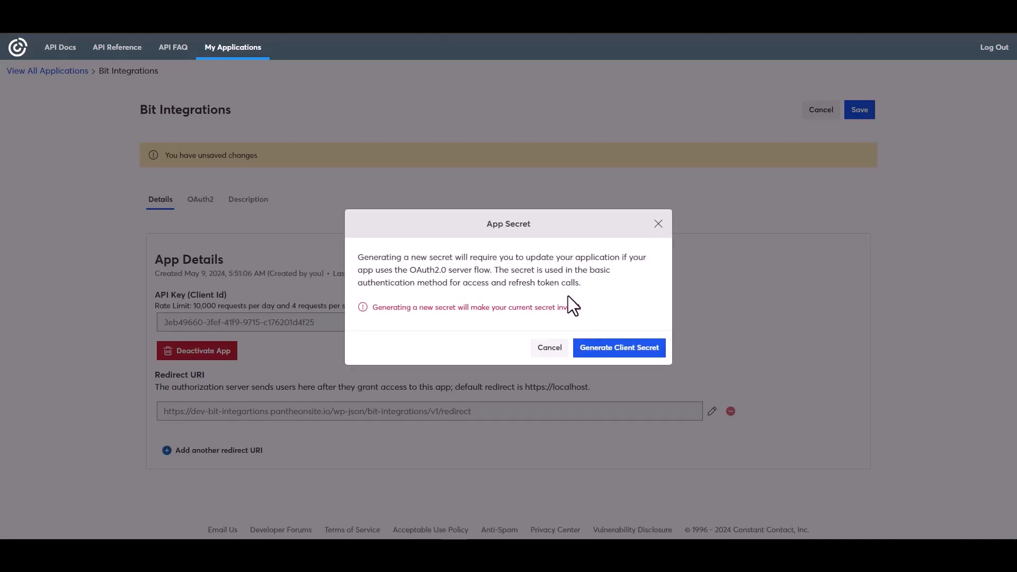
{"action": "left_click", "coordinate": [603, 355]}
{"action": "left_click", "coordinate": [648, 285]}
{"action": "left_click", "coordinate": [651, 346]}
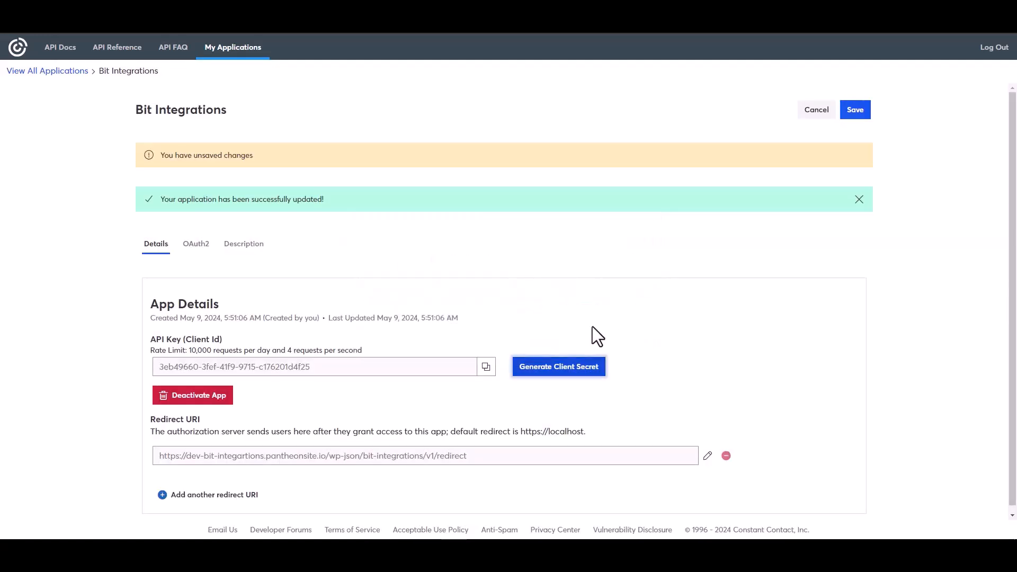
{"action": "left_click", "coordinate": [855, 110]}
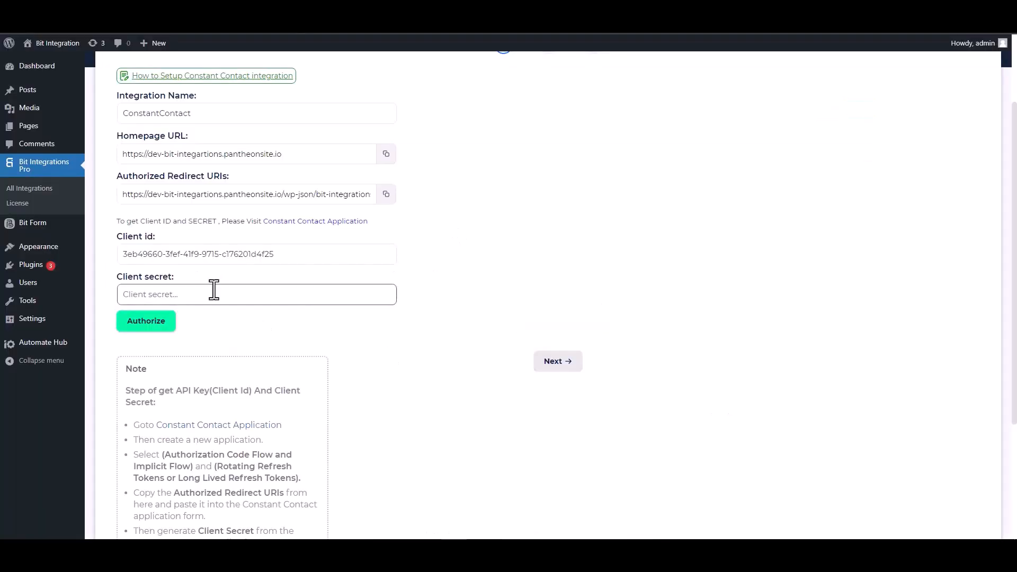
Paste the client secret into the Client secret field and authorize the Constant Contact connection.
{"action": "left_click", "coordinate": [207, 293]}
{"action": "key", "text": "ctrl+v"}
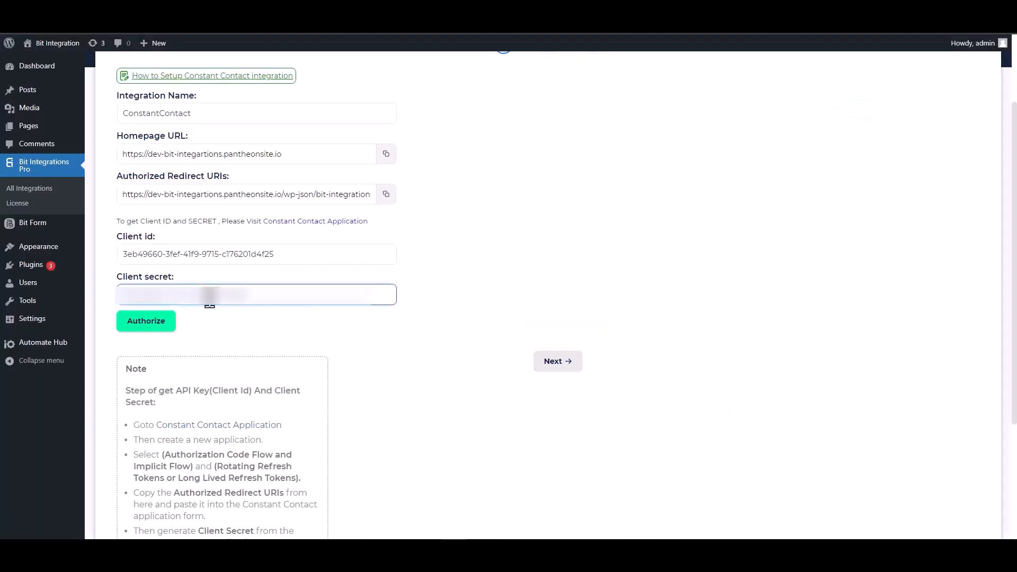
{"action": "left_click", "coordinate": [147, 330]}
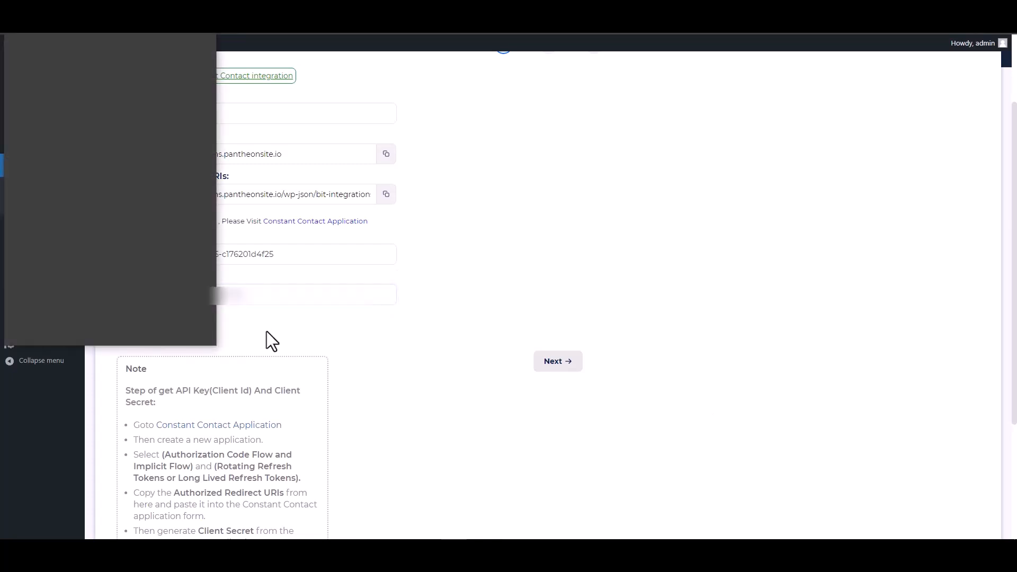
{"action": "left_click", "coordinate": [157, 233]}
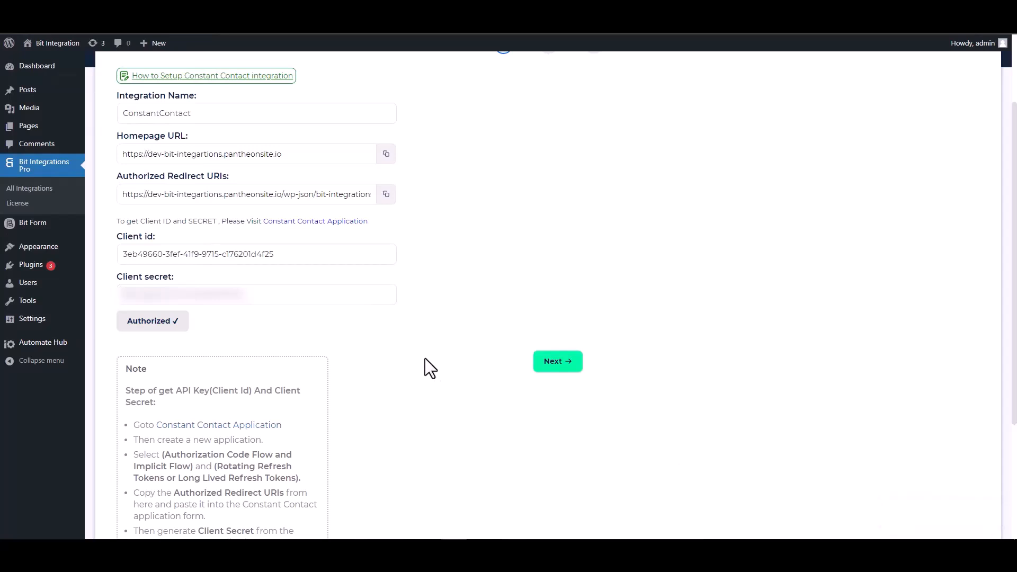
Continue to the integration settings and choose Contact as the source.
{"action": "left_click", "coordinate": [554, 365]}
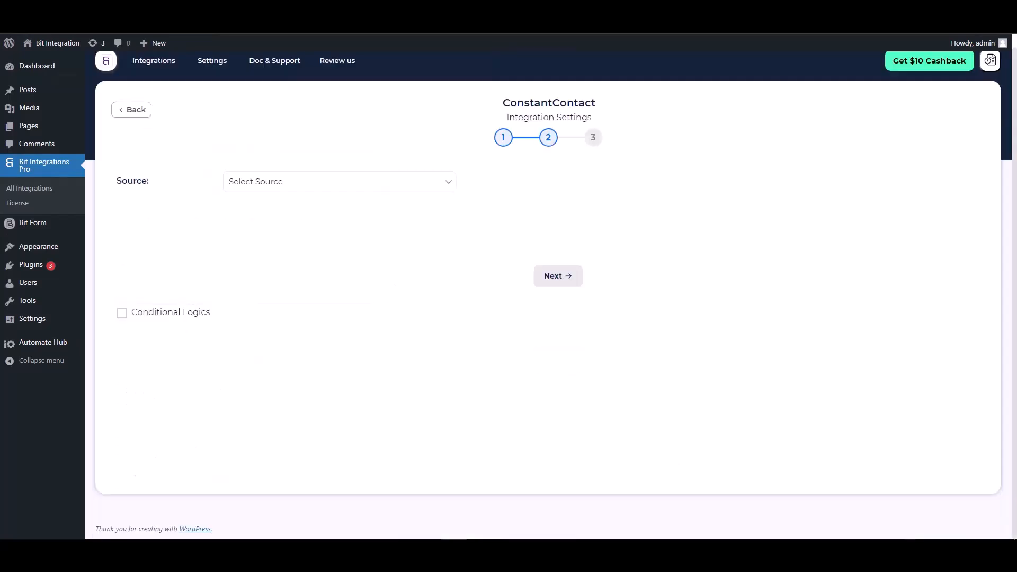
{"action": "left_click", "coordinate": [294, 185]}
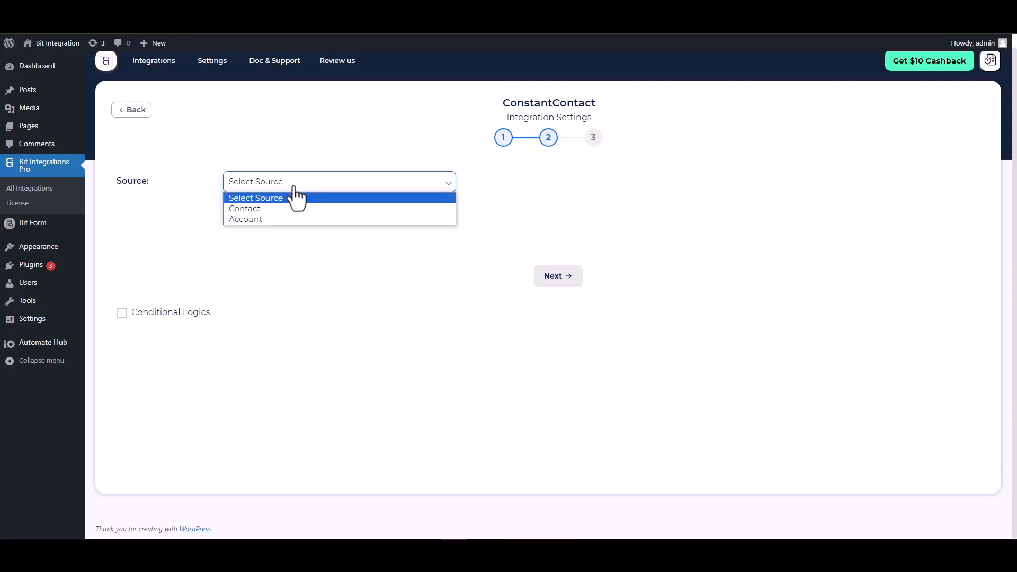
{"action": "left_click", "coordinate": [256, 210]}
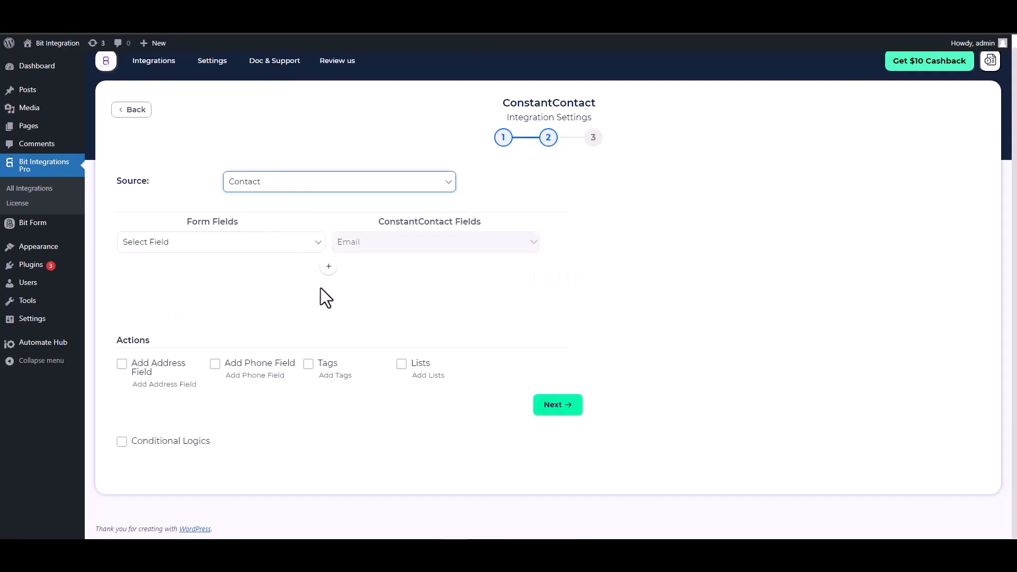
Map the form's Email field to Email and add a row mapping First Name to First Name.
{"action": "left_click", "coordinate": [269, 246]}
{"action": "left_click", "coordinate": [186, 294]}
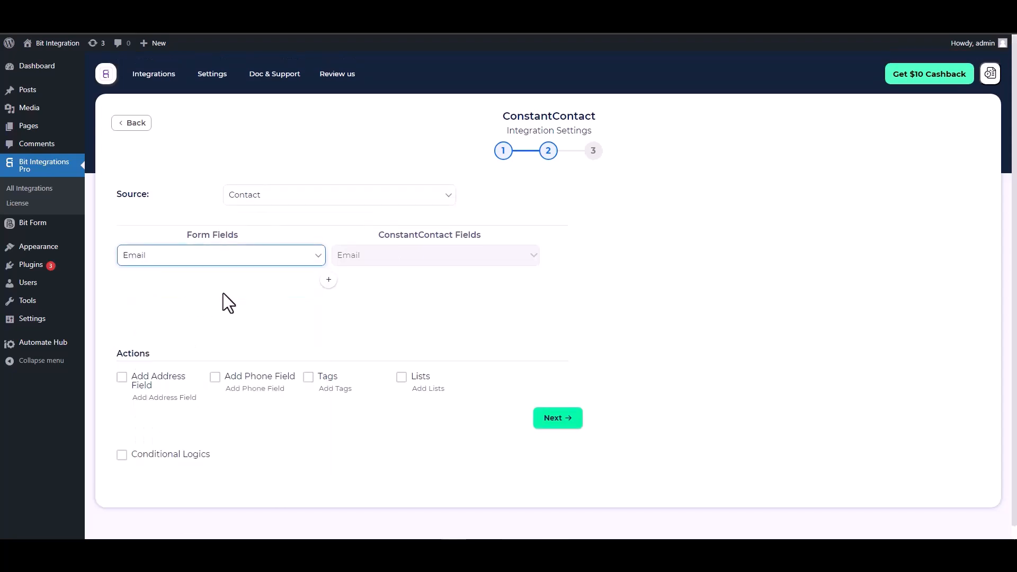
{"action": "left_click", "coordinate": [327, 281]}
{"action": "left_click", "coordinate": [359, 290]}
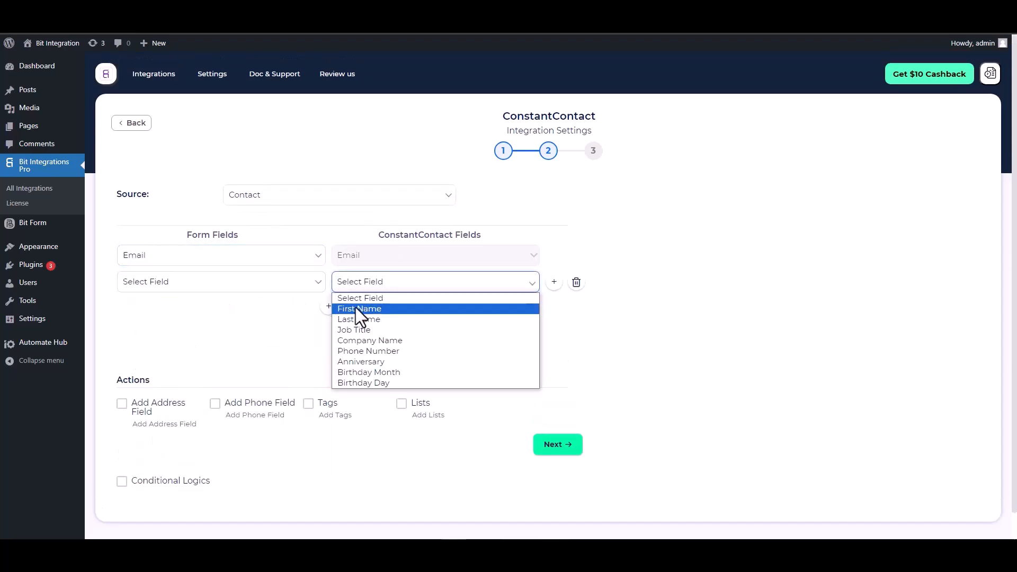
{"action": "left_click", "coordinate": [355, 308]}
{"action": "left_click", "coordinate": [273, 289]}
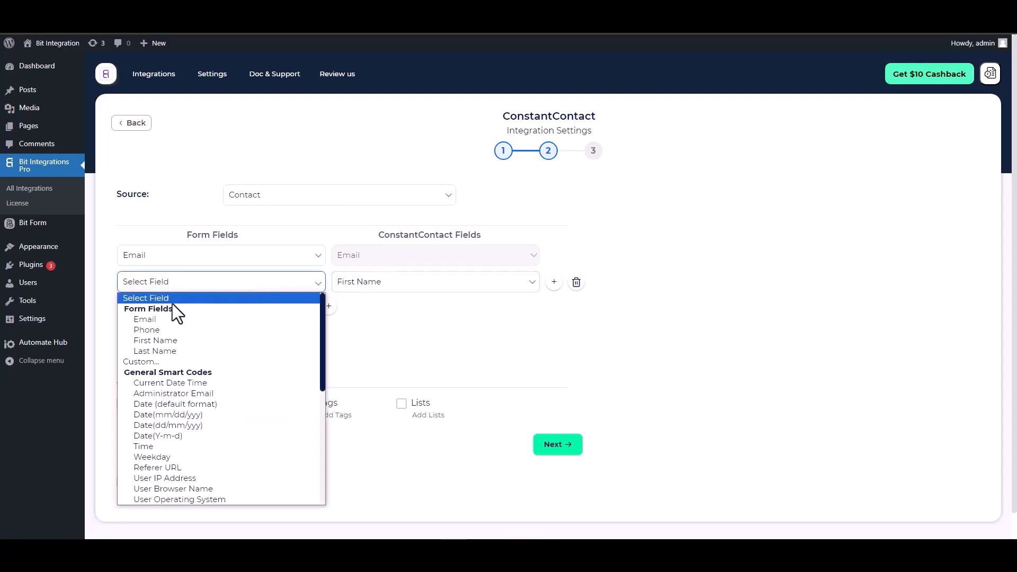
{"action": "left_click", "coordinate": [159, 341]}
Add mappings for Last Name to Last Name and Phone to Phone Number.
{"action": "left_click", "coordinate": [328, 306]}
{"action": "left_click", "coordinate": [337, 314]}
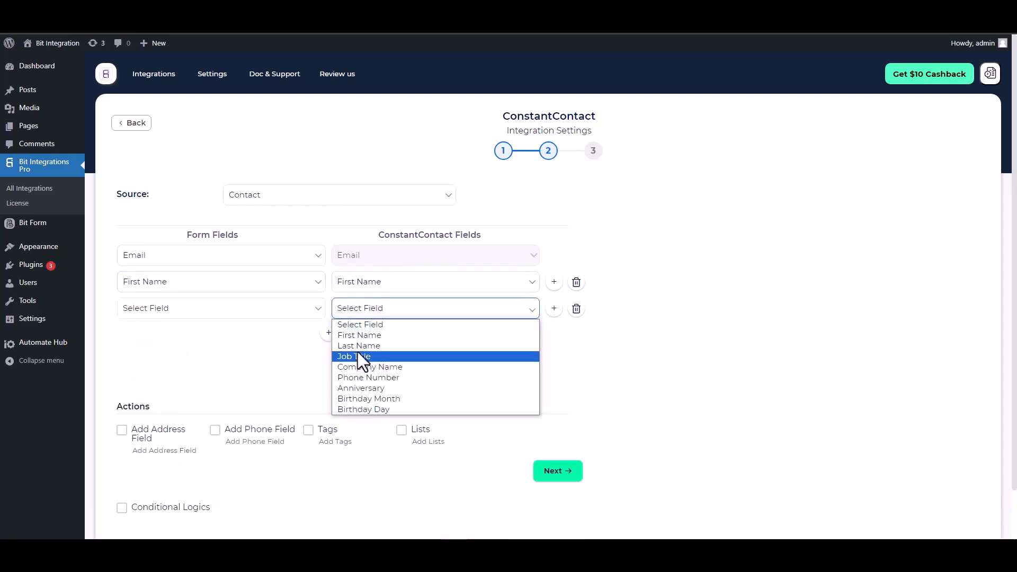
{"action": "left_click", "coordinate": [359, 345]}
{"action": "left_click", "coordinate": [244, 310]}
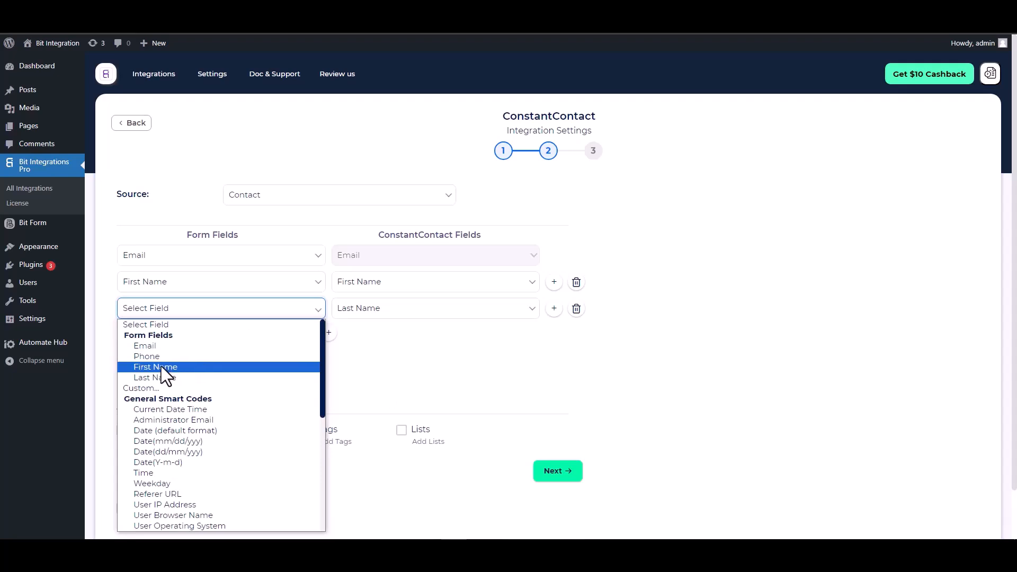
{"action": "left_click", "coordinate": [160, 376]}
{"action": "left_click", "coordinate": [331, 333]}
{"action": "left_click", "coordinate": [360, 339]}
{"action": "left_click", "coordinate": [369, 405]}
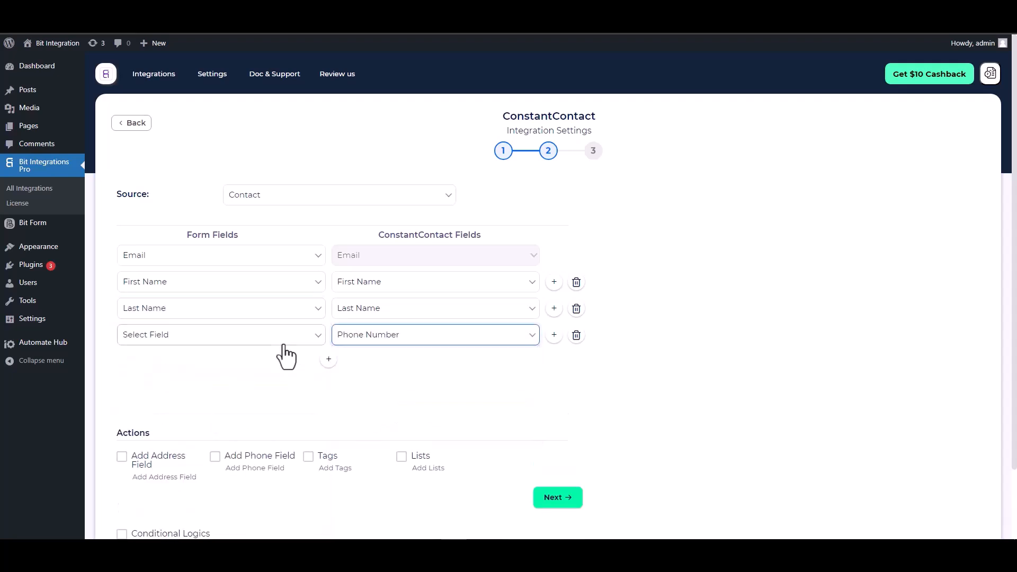
{"action": "left_click", "coordinate": [278, 339]}
{"action": "left_click", "coordinate": [157, 148]}
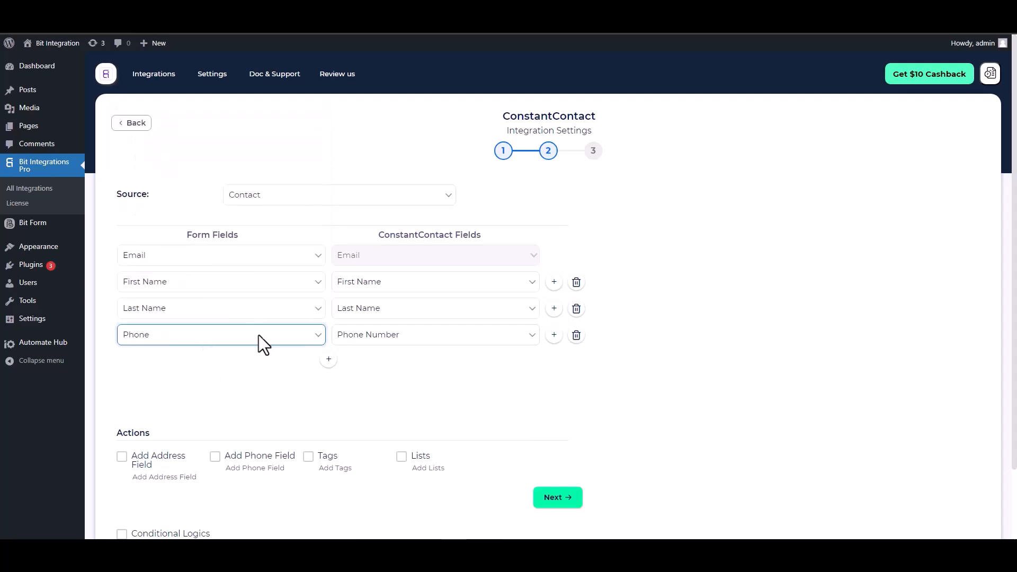
{"action": "scroll", "coordinate": [302, 354], "scroll_direction": "down", "scroll_amount": 2}
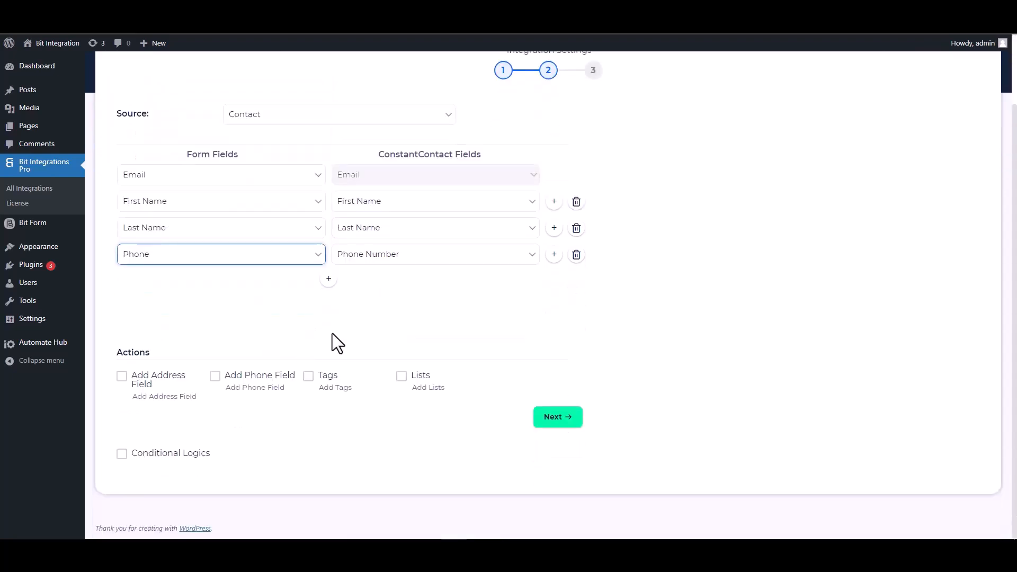
{"action": "left_click_drag", "start_coordinate": [150, 354], "coordinate": [117, 353]}
{"action": "left_click", "coordinate": [129, 355]}
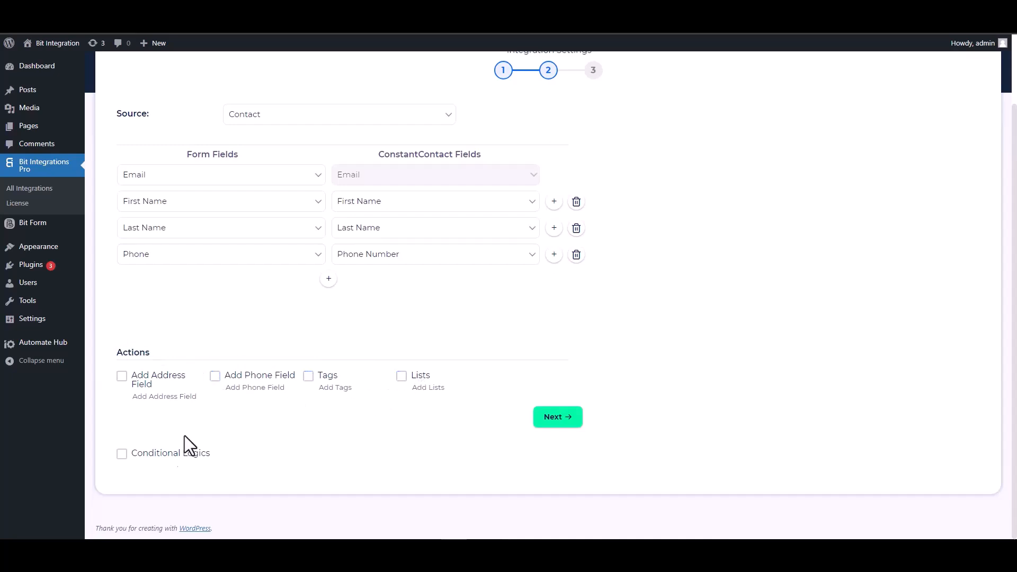
{"action": "left_click", "coordinate": [122, 454]}
{"action": "scroll", "coordinate": [291, 394], "scroll_direction": "down", "scroll_amount": 2}
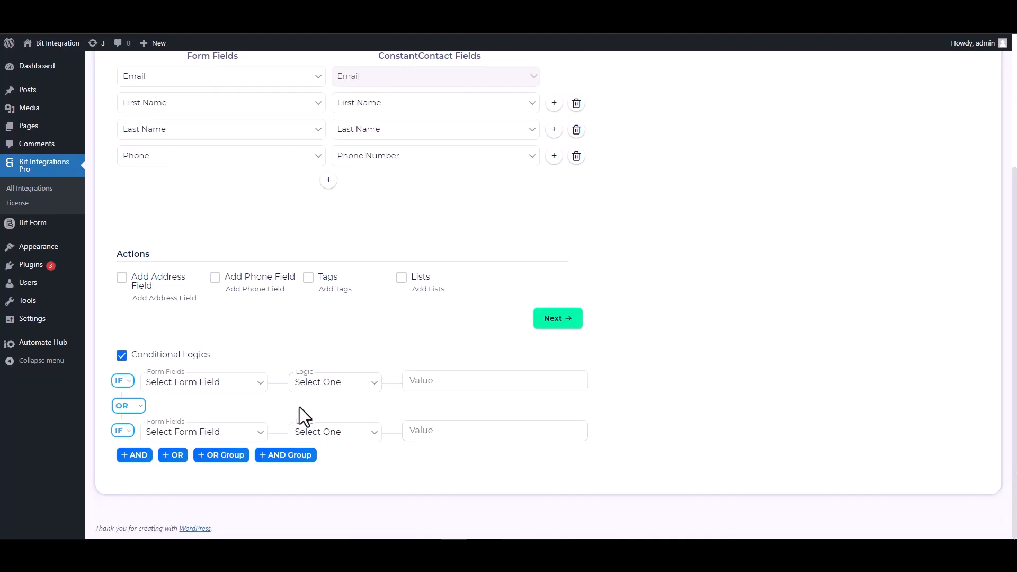
{"action": "left_click", "coordinate": [123, 355]}
{"action": "scroll", "coordinate": [466, 440], "scroll_direction": "up", "scroll_amount": 1}
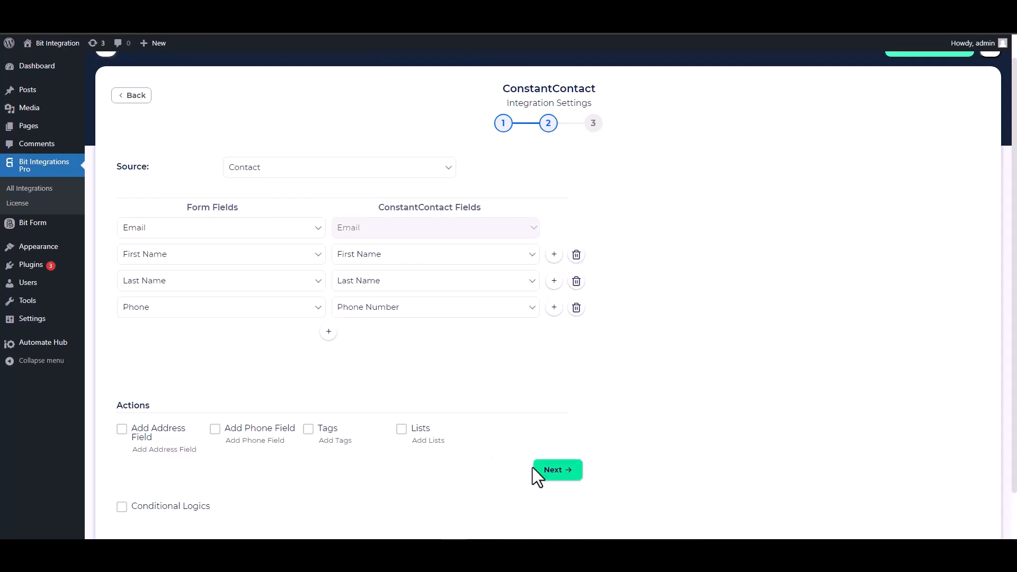
Proceed to the final step and finish and save the integration.
{"action": "left_click", "coordinate": [556, 472]}
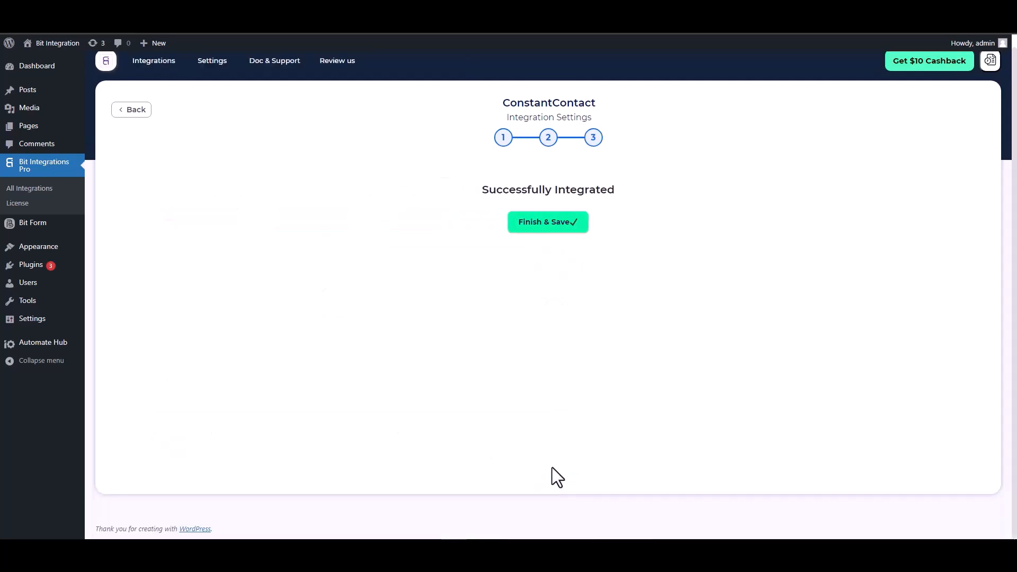
{"action": "left_click", "coordinate": [545, 229]}
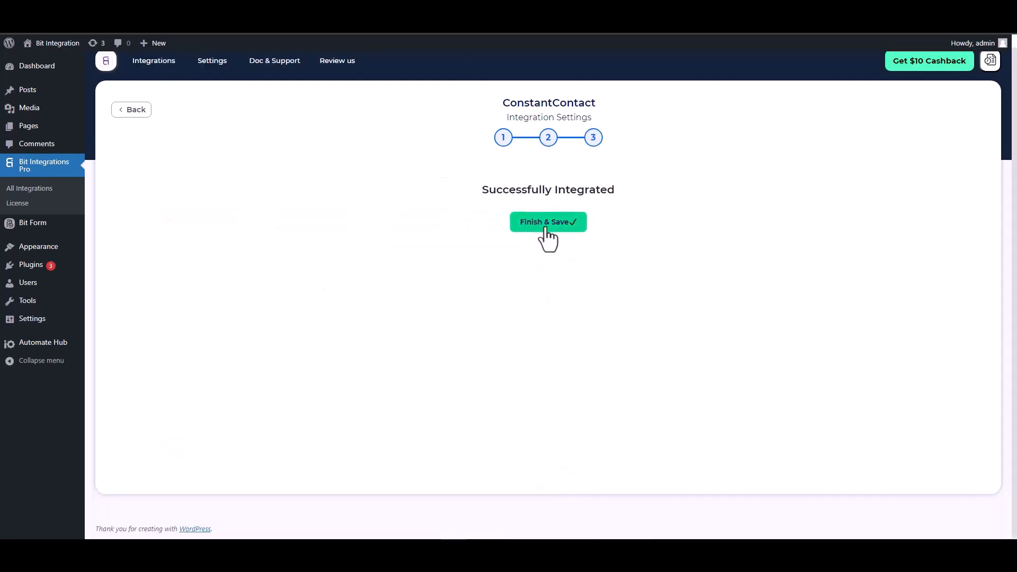
{"action": "left_click", "coordinate": [545, 229]}
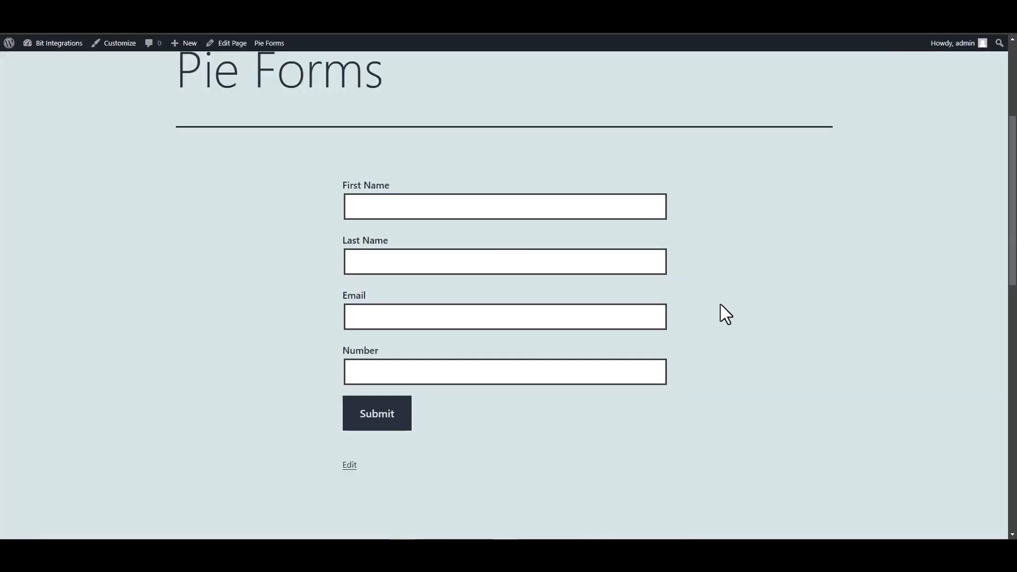
On the Pie Forms page, fill First Name with Bit, Last Name with Integrations, and a contact e-mail address.
{"action": "left_click", "coordinate": [584, 210]}
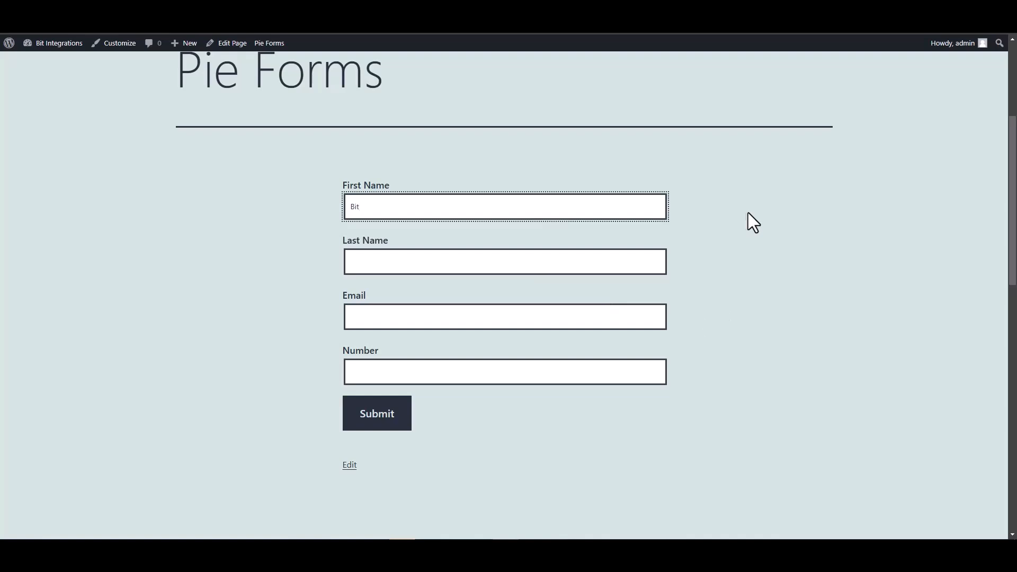
{"action": "left_click", "coordinate": [581, 268]}
{"action": "type", "text": "I"}
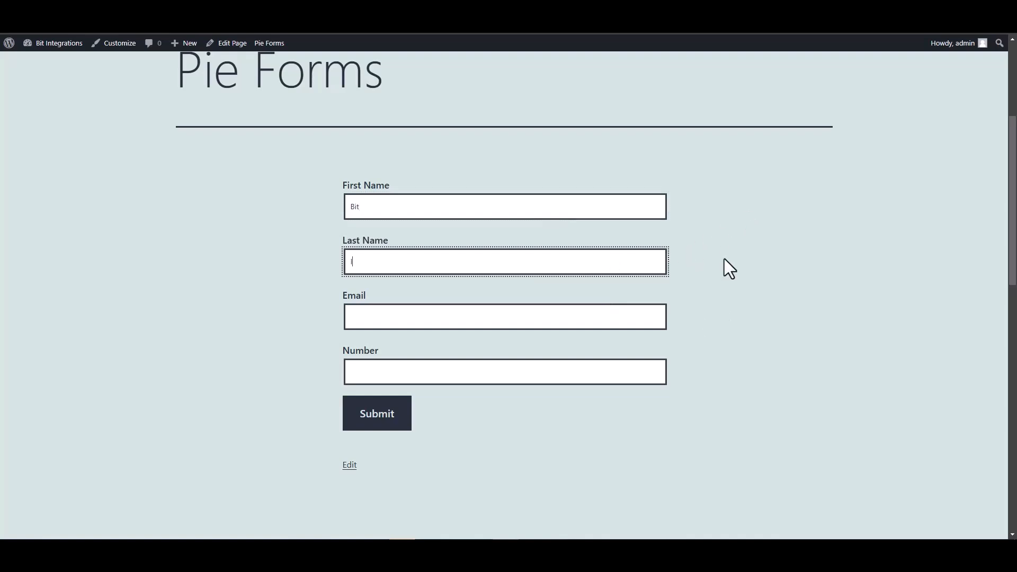
{"action": "type", "text": "ntegrations"}
{"action": "left_click", "coordinate": [624, 316]}
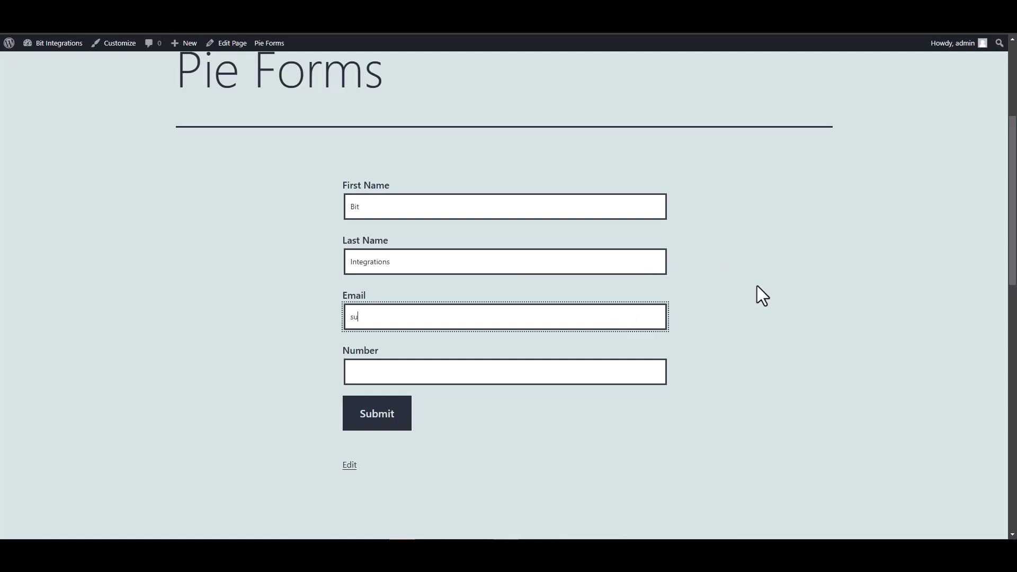
Enter a phone number in the Number field and submit the form.
{"action": "left_click", "coordinate": [582, 369]}
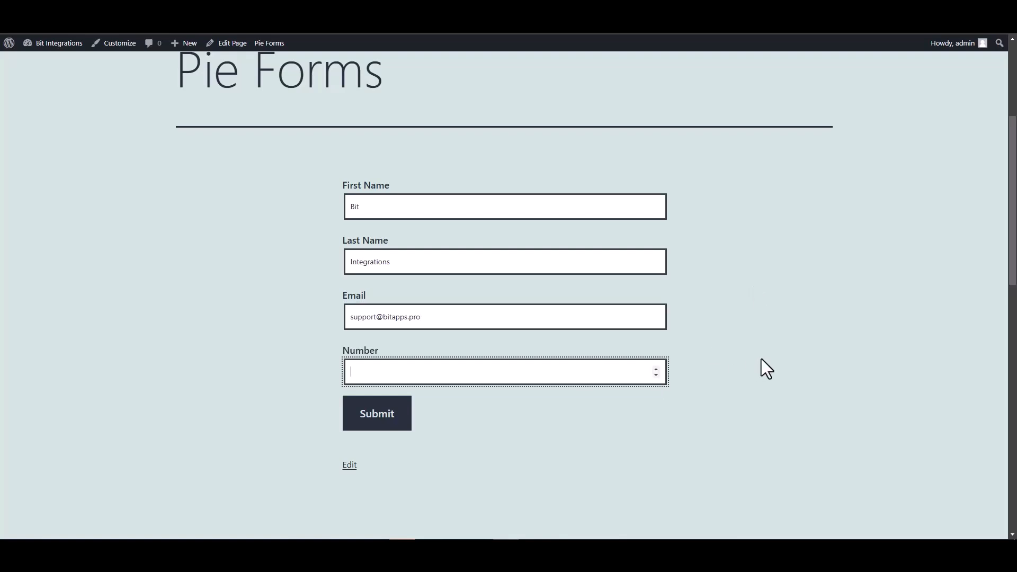
{"action": "type", "text": "444555666"}
{"action": "left_click", "coordinate": [398, 418]}
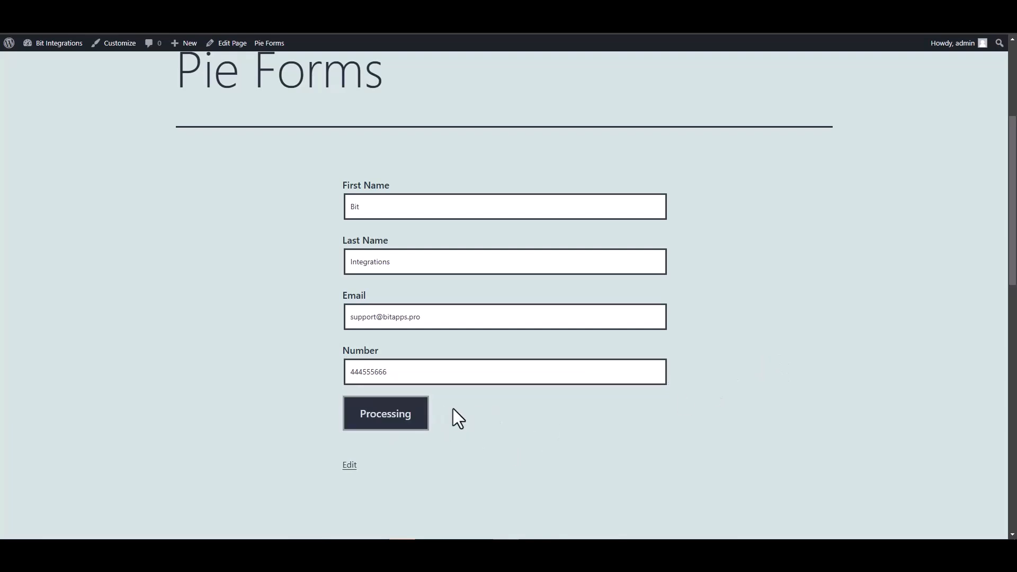
{"action": "scroll", "coordinate": [459, 418], "scroll_direction": "down", "scroll_amount": 4}
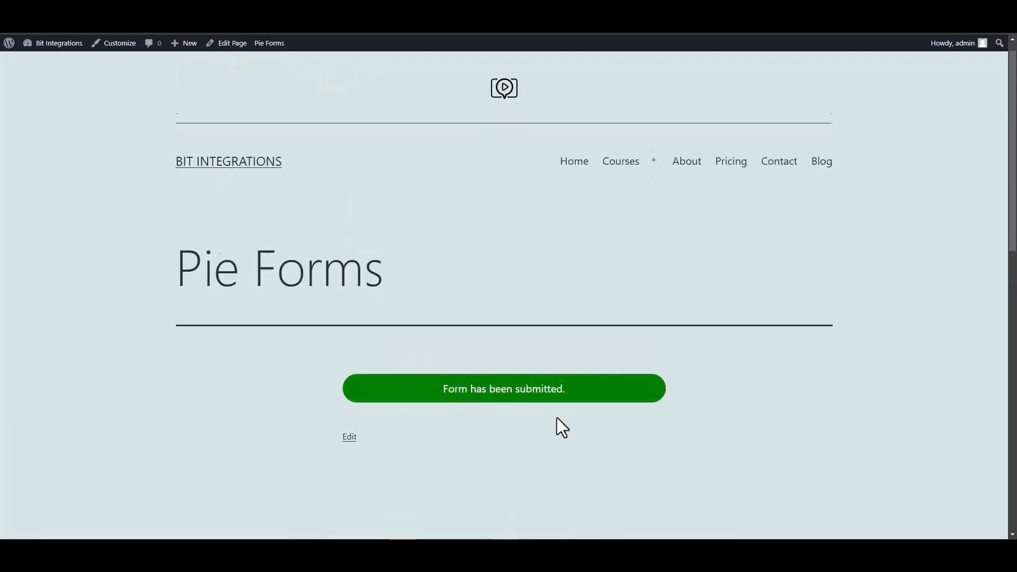
{"action": "scroll", "coordinate": [479, 291], "scroll_direction": "up", "scroll_amount": 1}
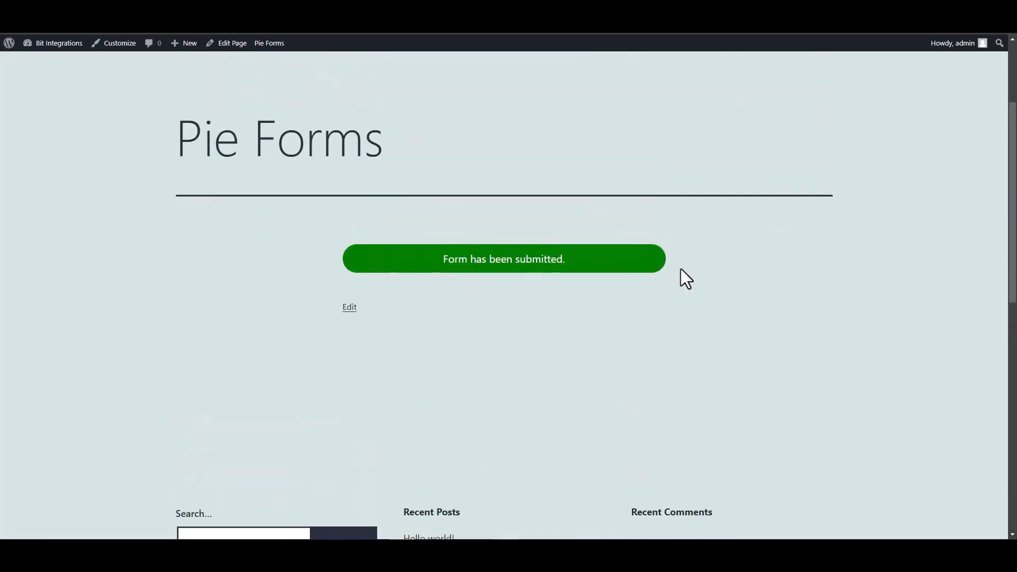